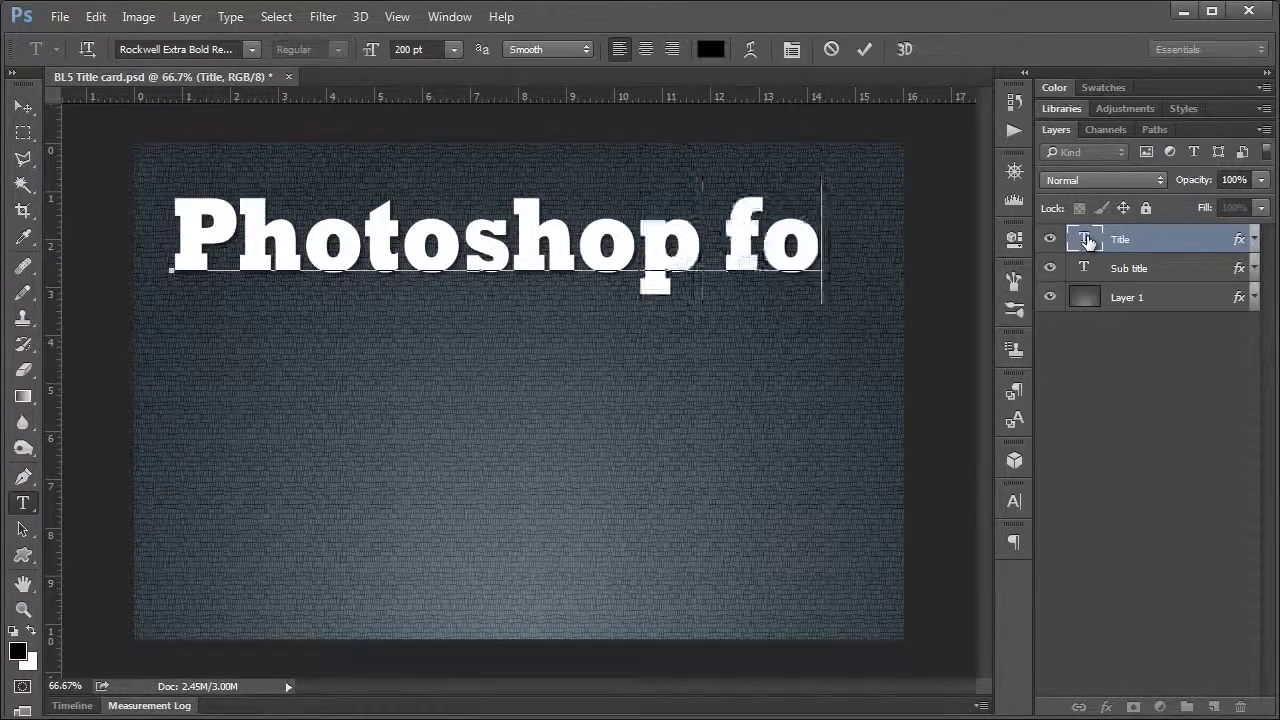
Change the title text to 'Photoshop for' / 'the Scientist' on two lines
type("r")
key("Return")
type("the Scientist")
key("ctrl+Return")
key("v")
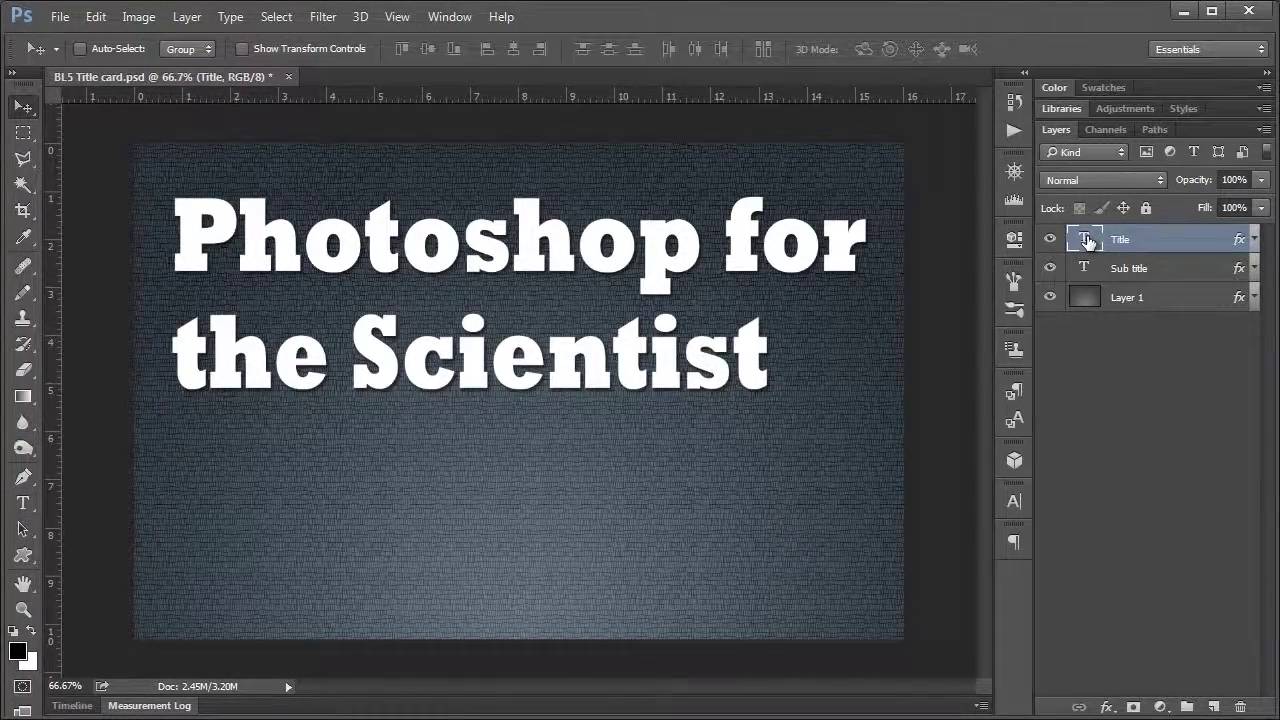
Change the subtitle to 'Basic Lesson 7:' / 'A few things to know' / 'about cropping'
double_click(1091, 268)
type("Basic Lesson 7")
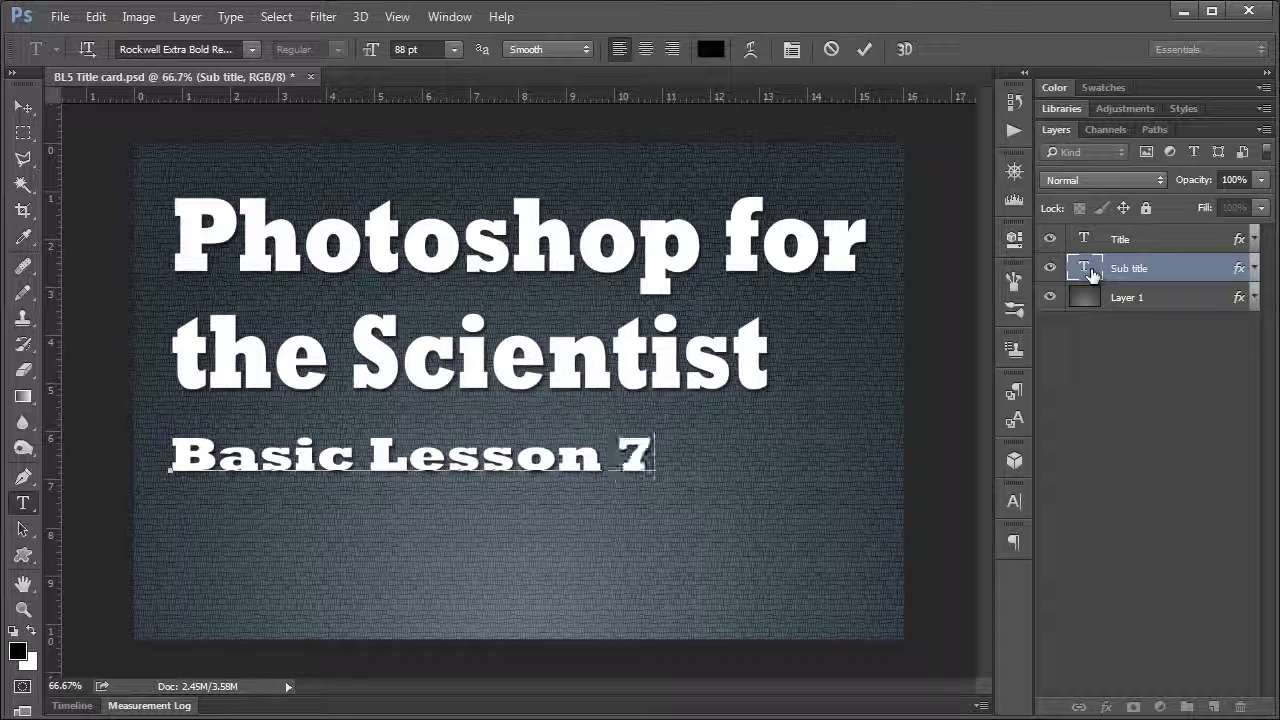
type(":")
key("Return")
type("A few things t")
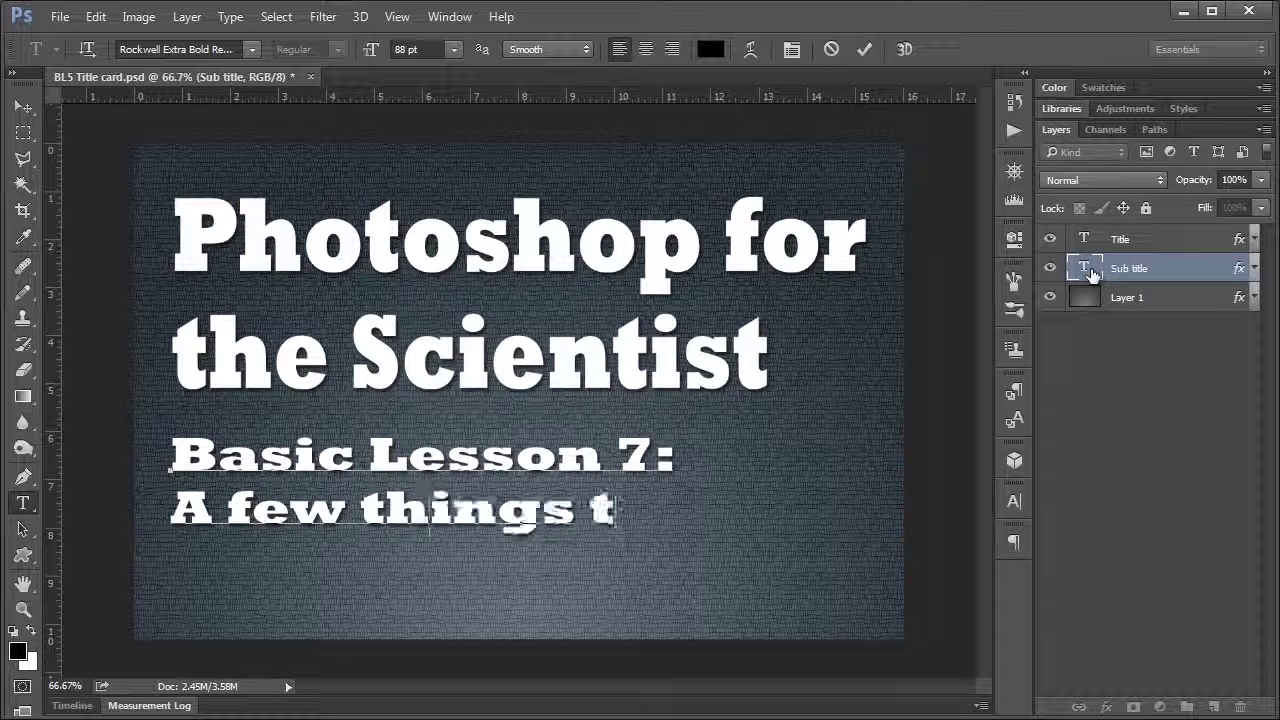
type("o know")
key("Return")
type("about croppi")
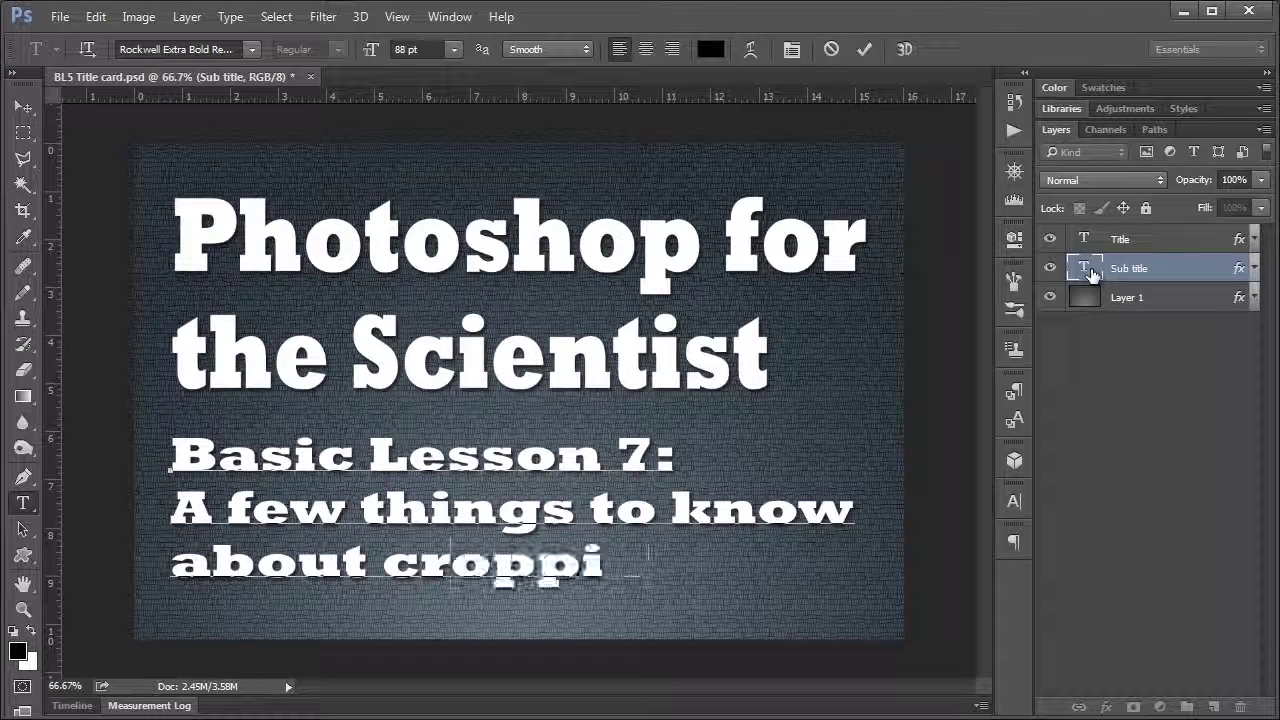
type("ng")
key("ctrl+Return")
key("v")
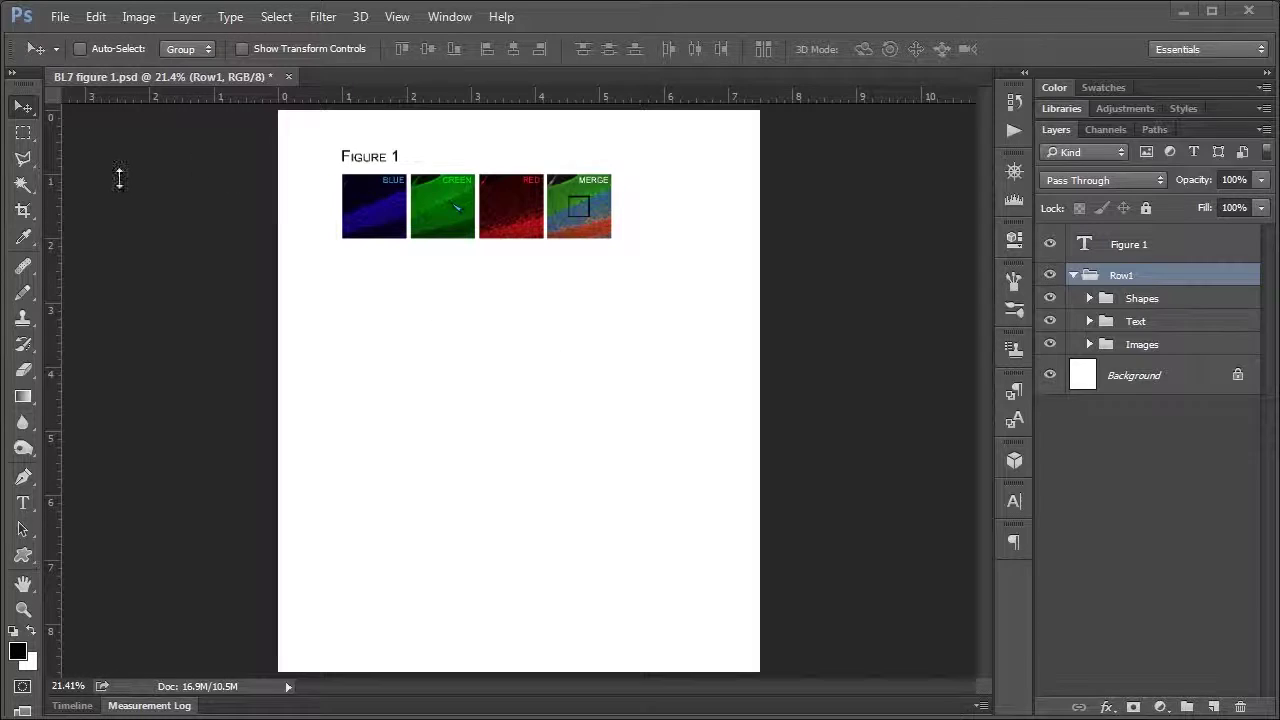
left_click(22, 212)
left_click_drag(320, 140, 638, 258)
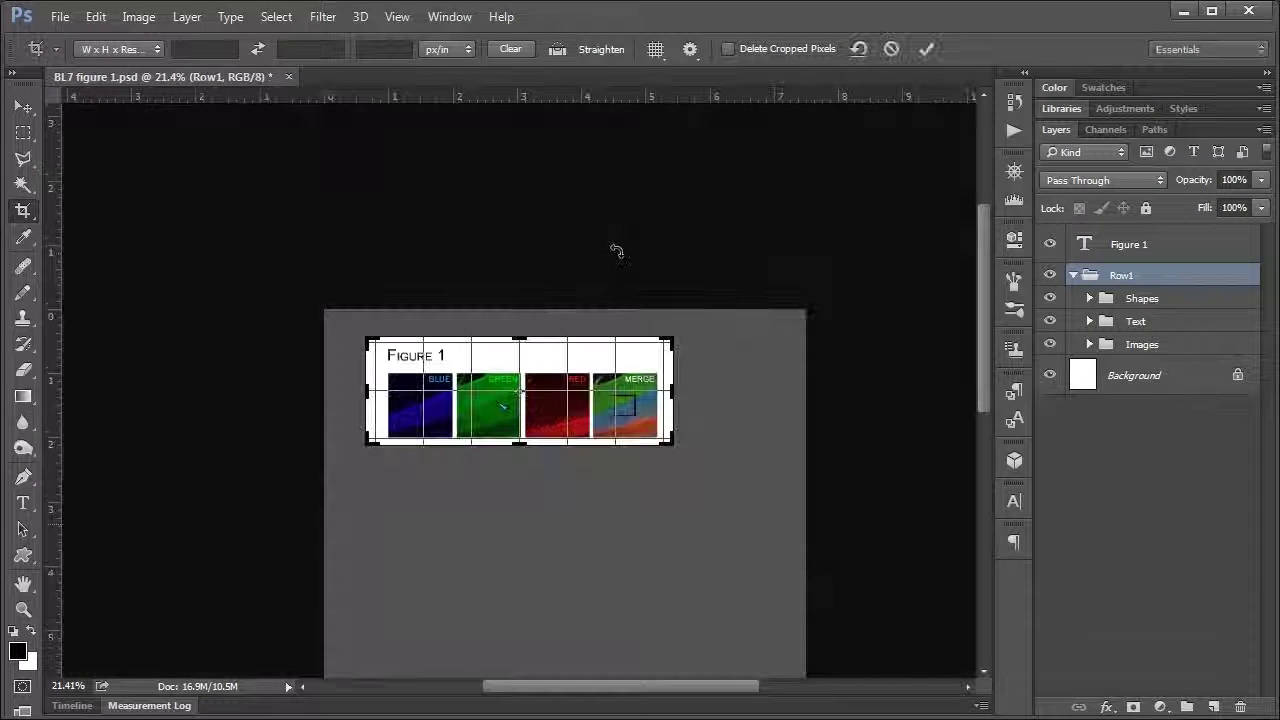
left_click(925, 49)
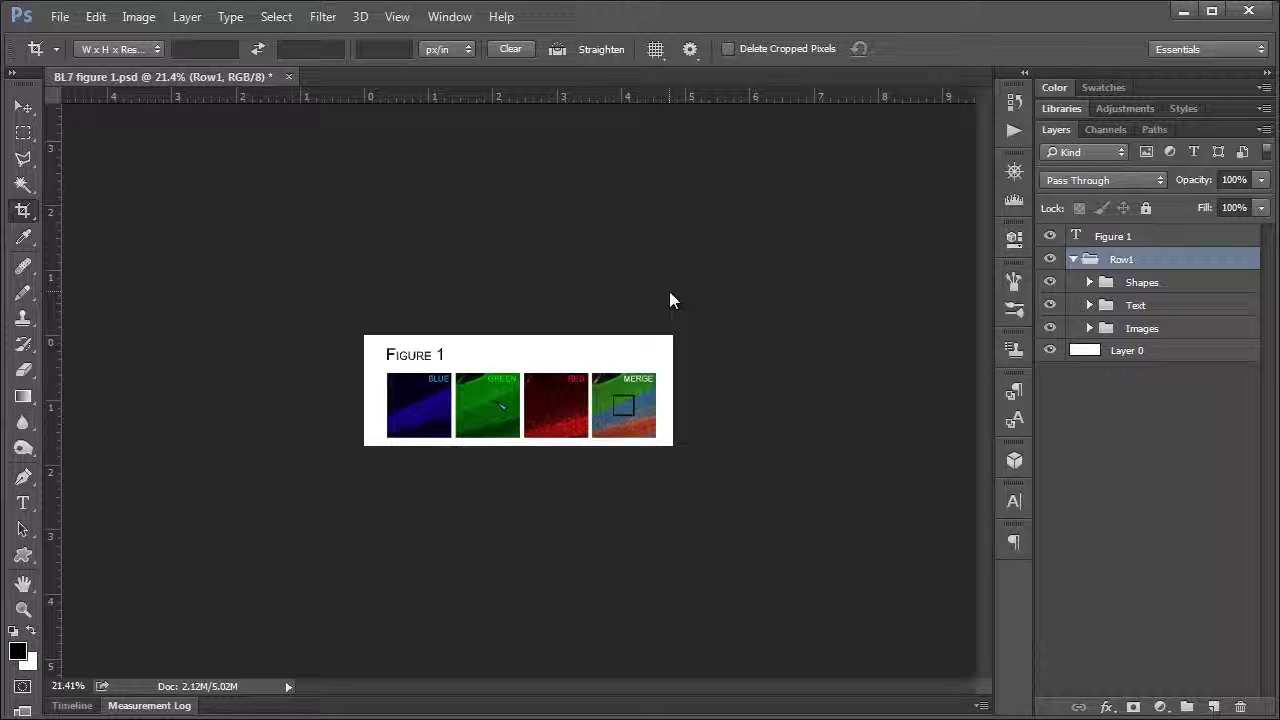
key("ctrl+z")
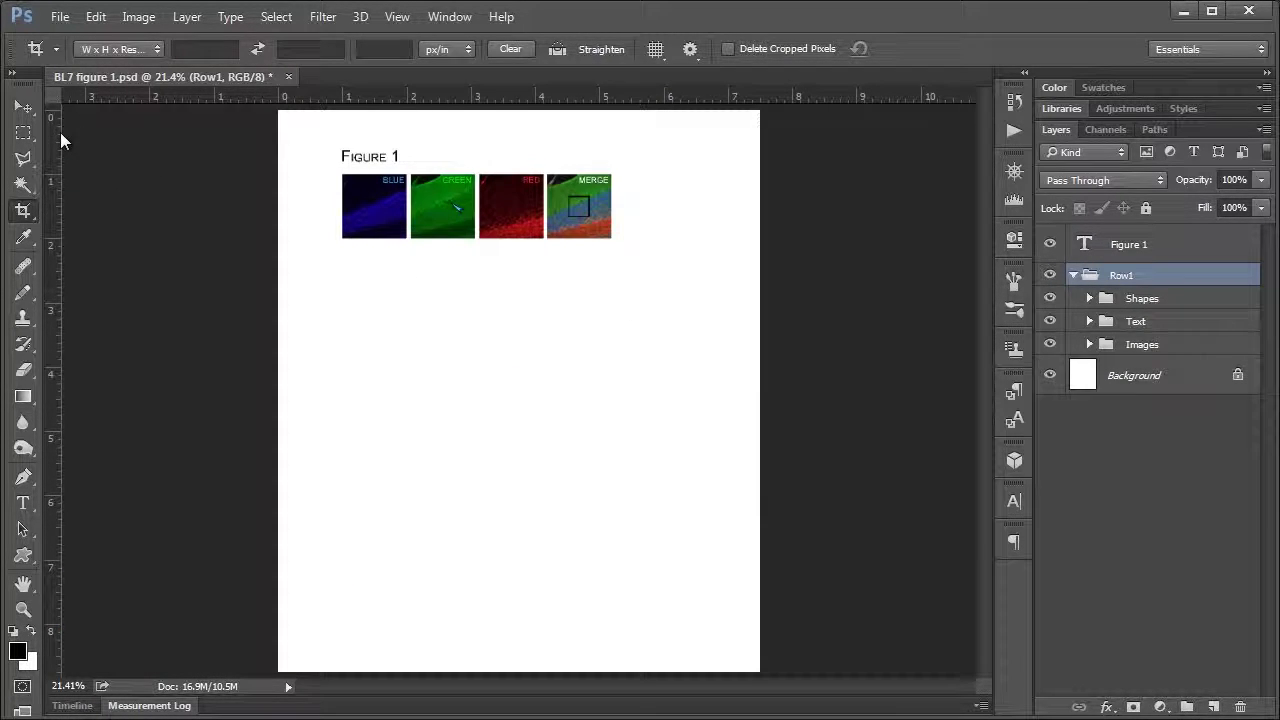
With the Crop tool, pull all four crop edges in to frame the Figure 1 title and its four panels
left_click(24, 106)
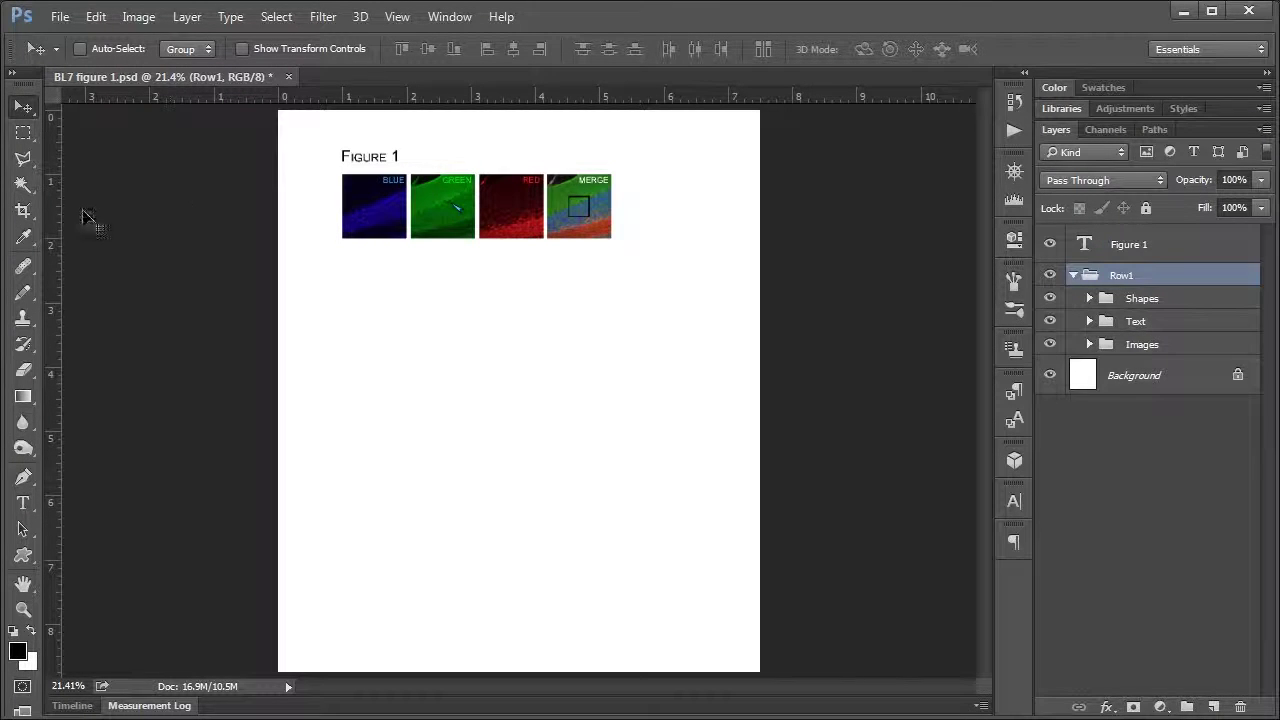
left_click(26, 216)
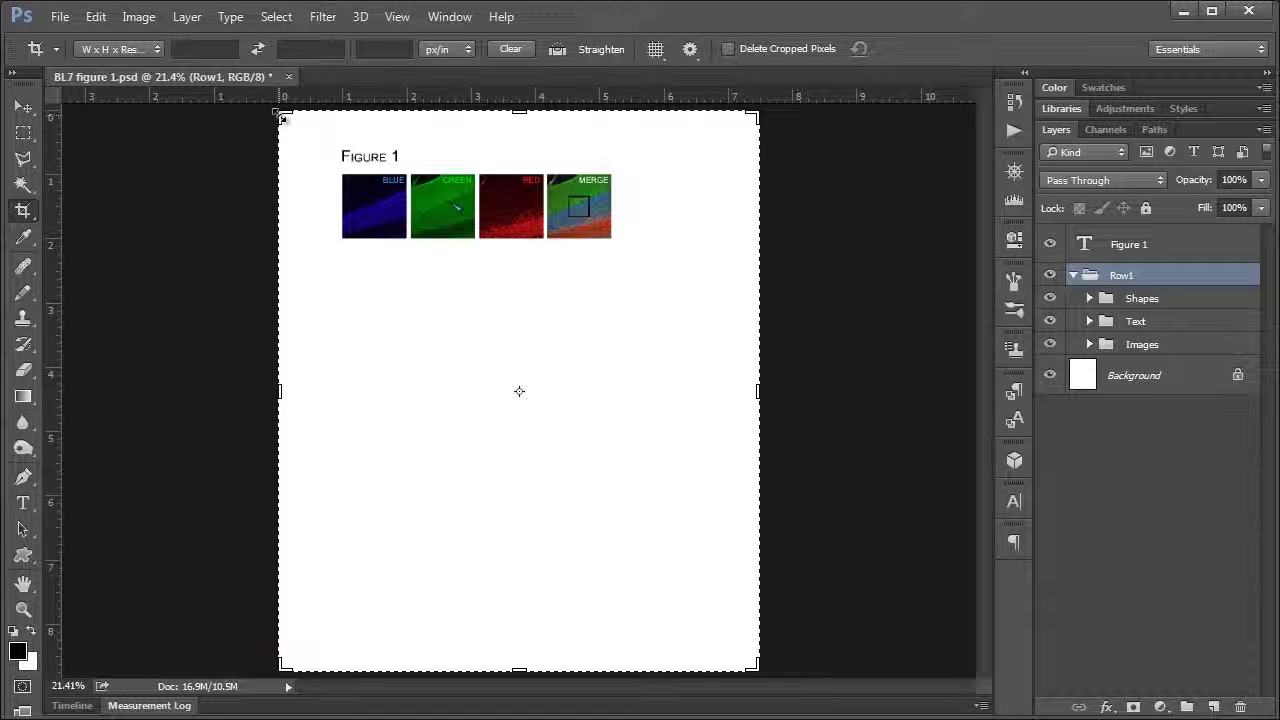
left_click_drag(281, 117, 297, 130)
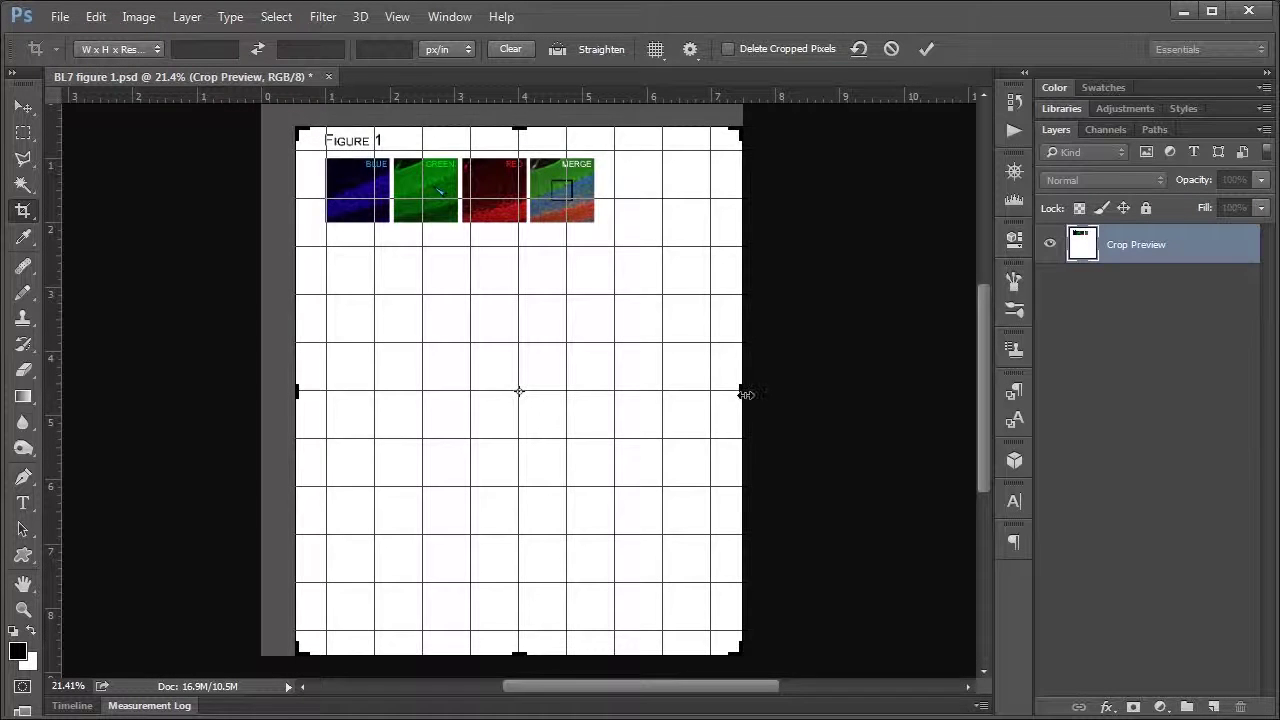
left_click_drag(740, 390, 684, 390)
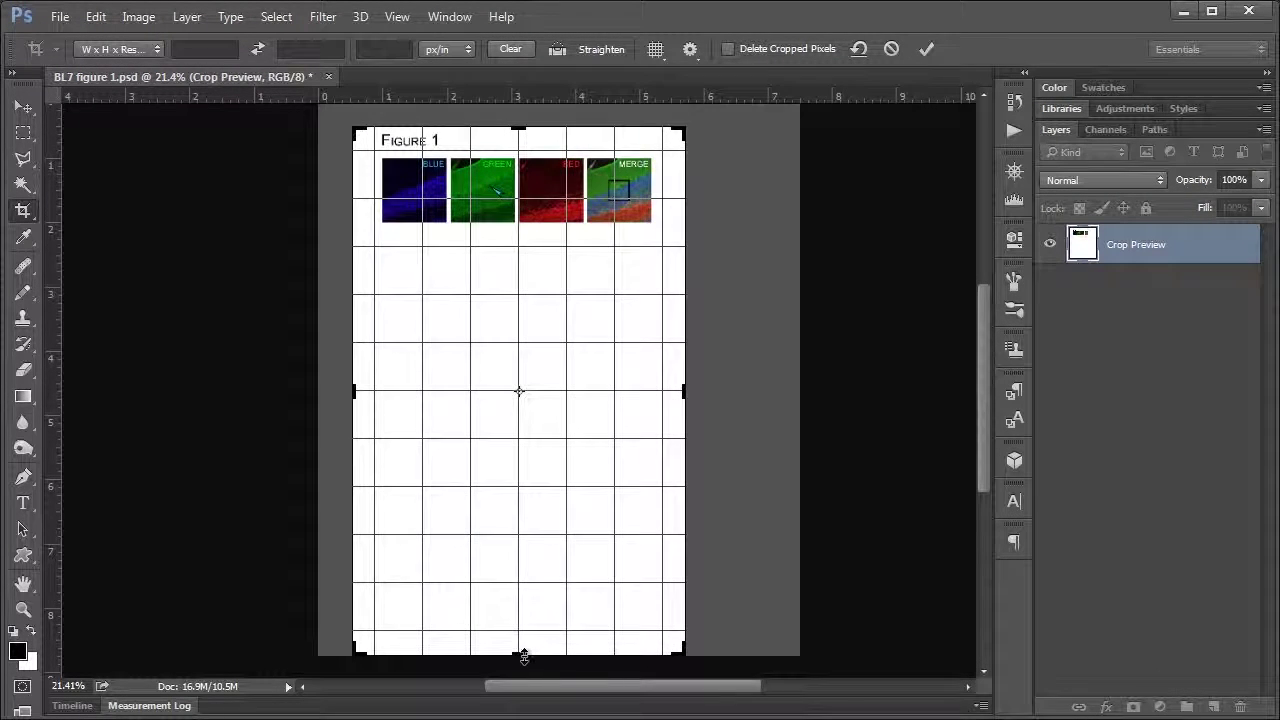
left_click_drag(518, 655, 516, 455)
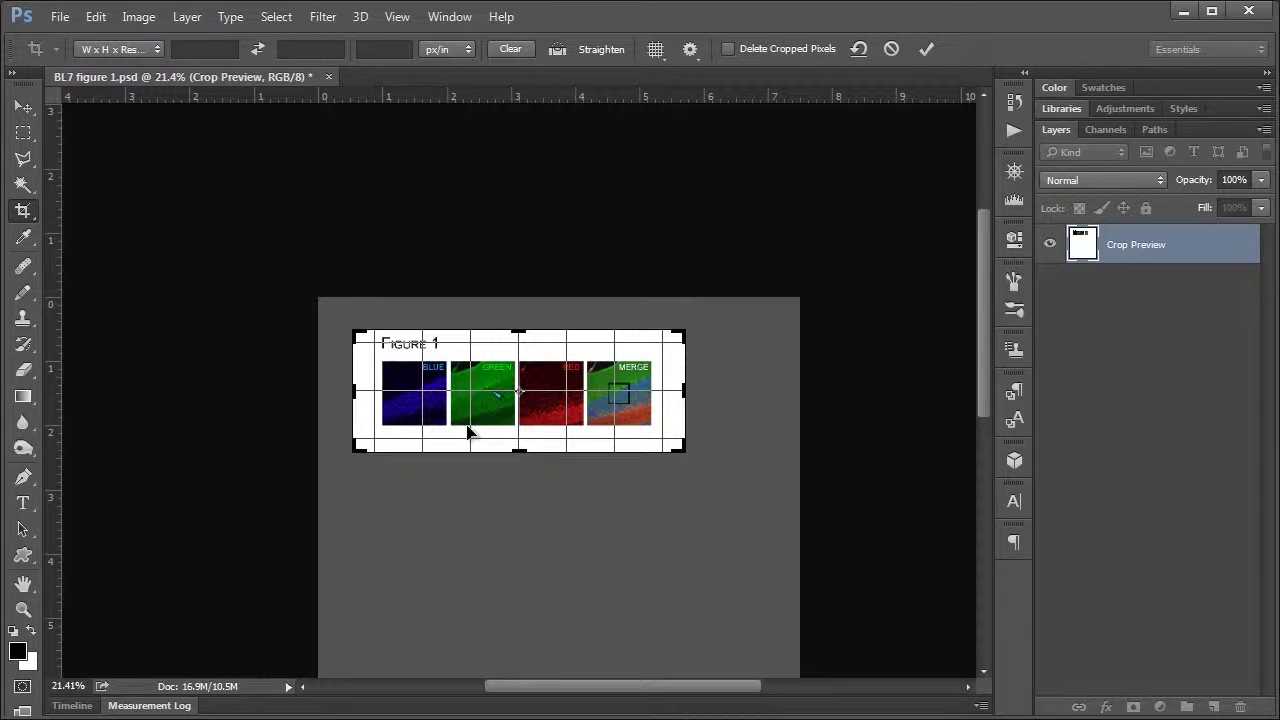
left_click_drag(354, 392, 356, 394)
left_click_drag(517, 333, 512, 326)
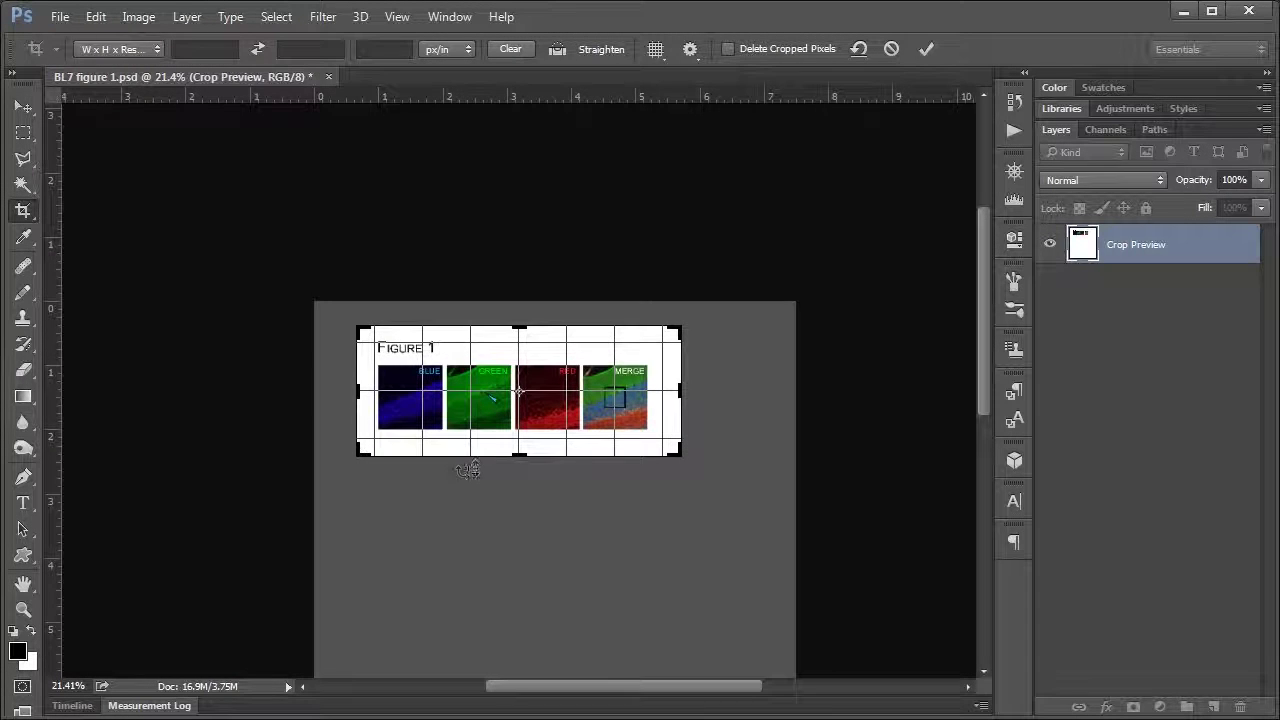
Reset the crop, constrain it to 1:1 (Square), and resize the square around Figure 1 from the bottom and left
left_click(859, 49)
left_click(133, 49)
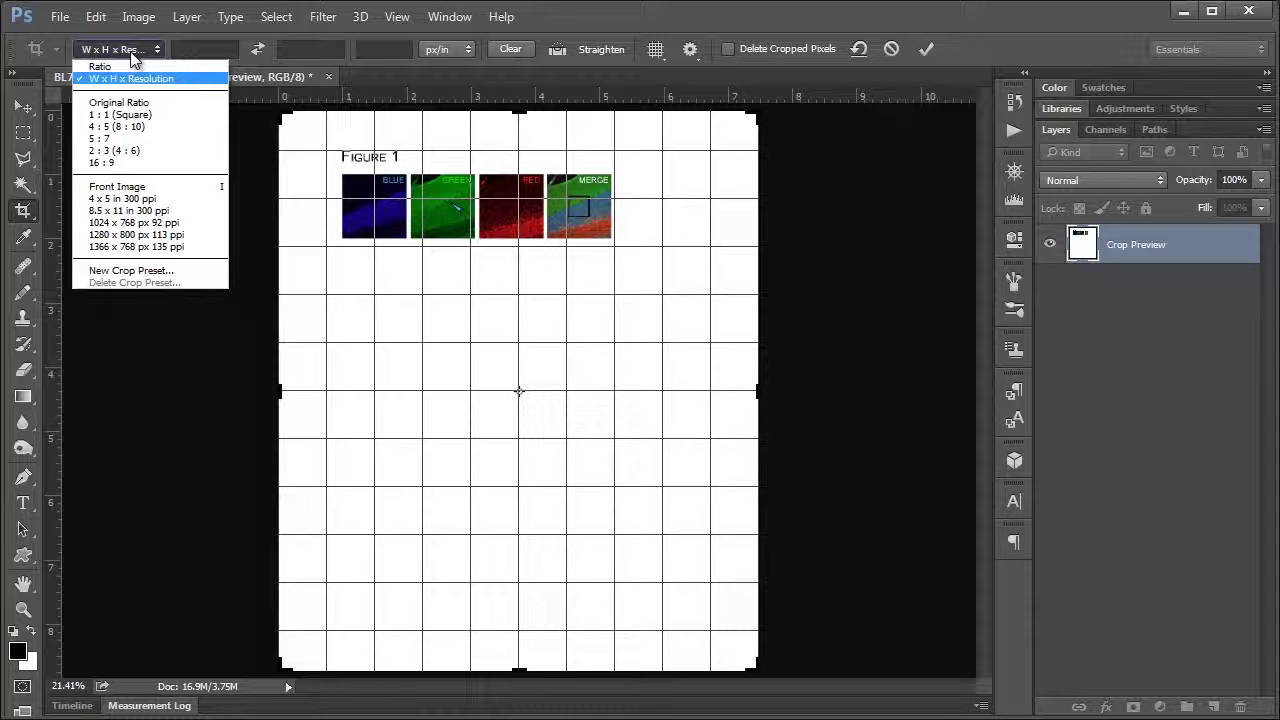
left_click(128, 116)
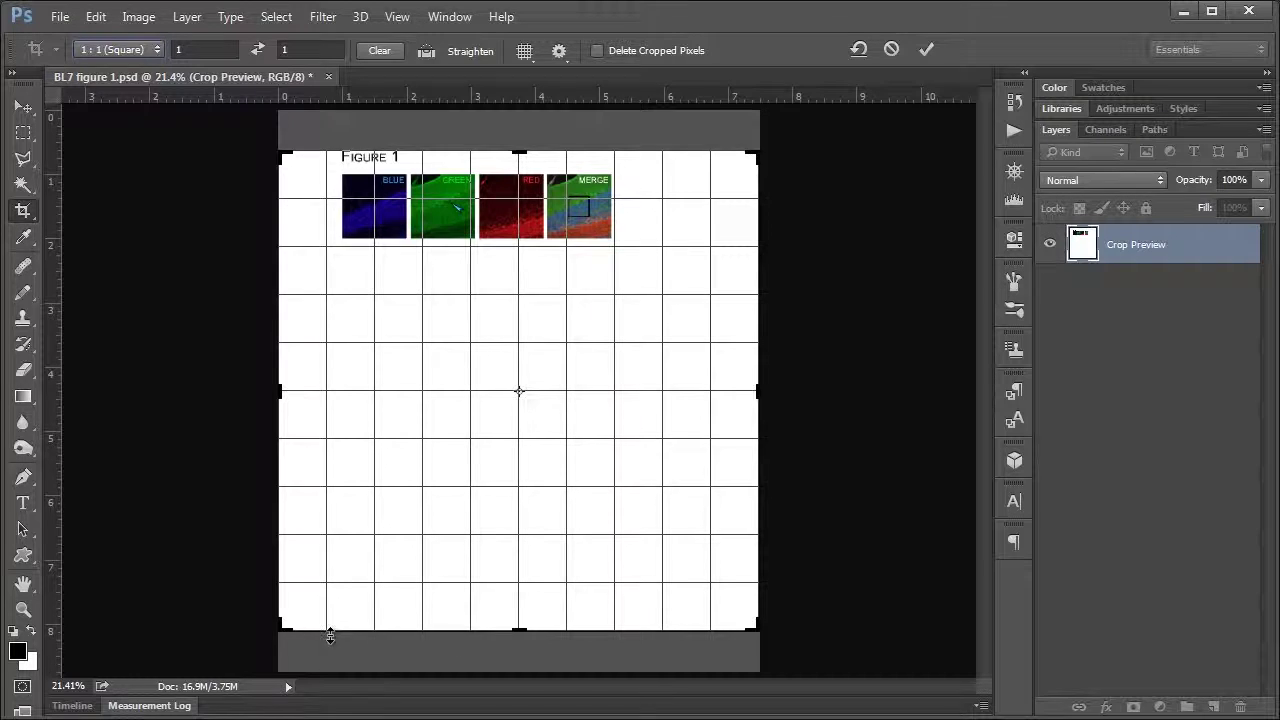
left_click_drag(519, 630, 518, 557)
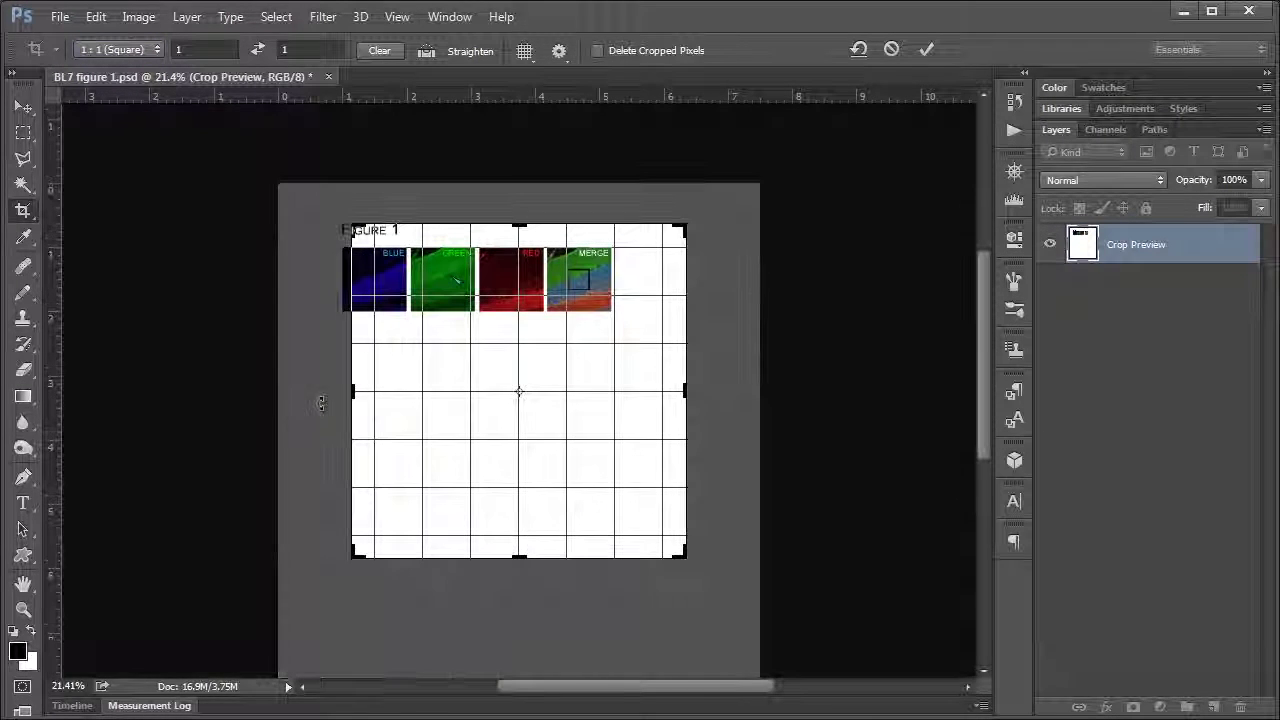
left_click_drag(351, 389, 323, 390)
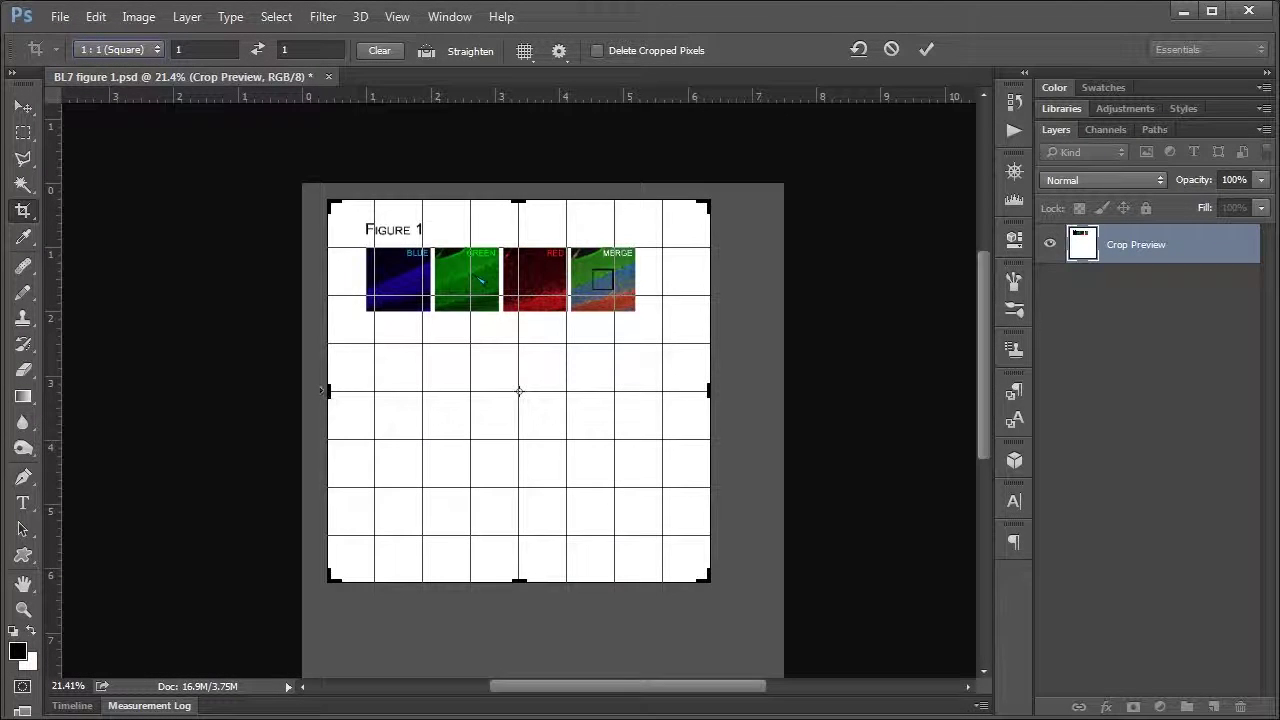
left_click(118, 50)
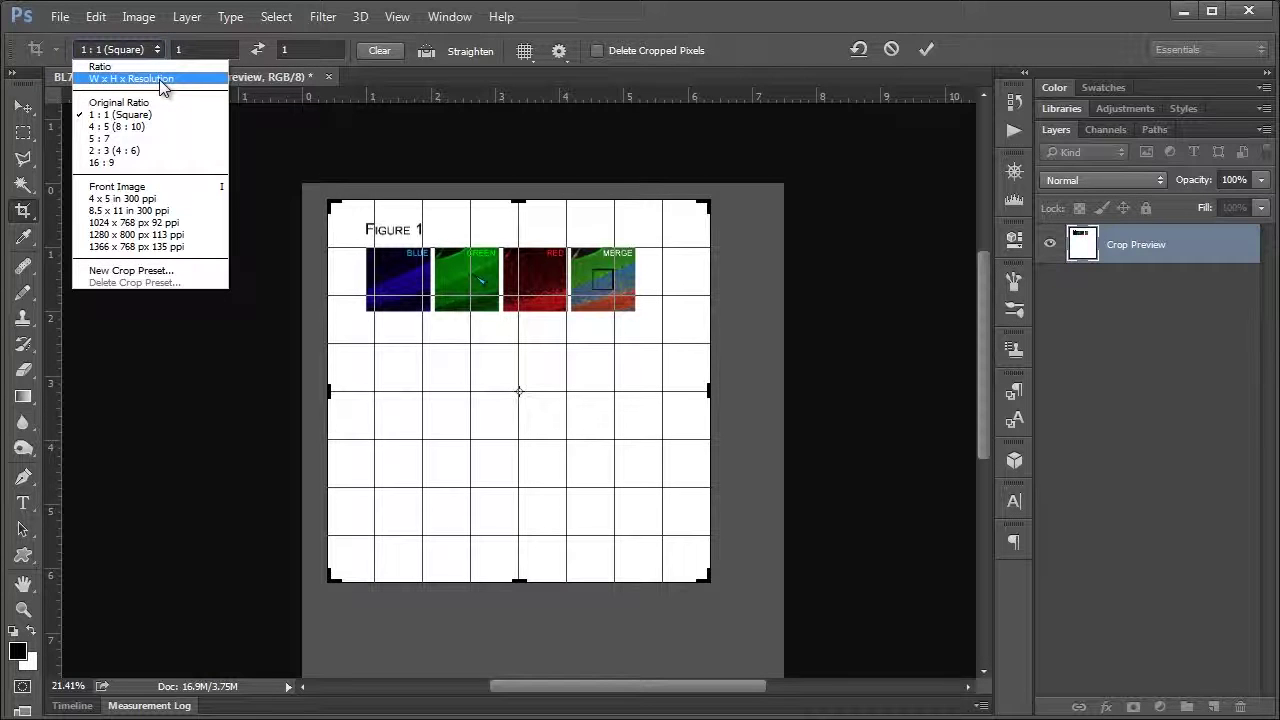
Set the crop to W x H x Resolution with 4 in width, 6 in height and 300 px/in
left_click(159, 79)
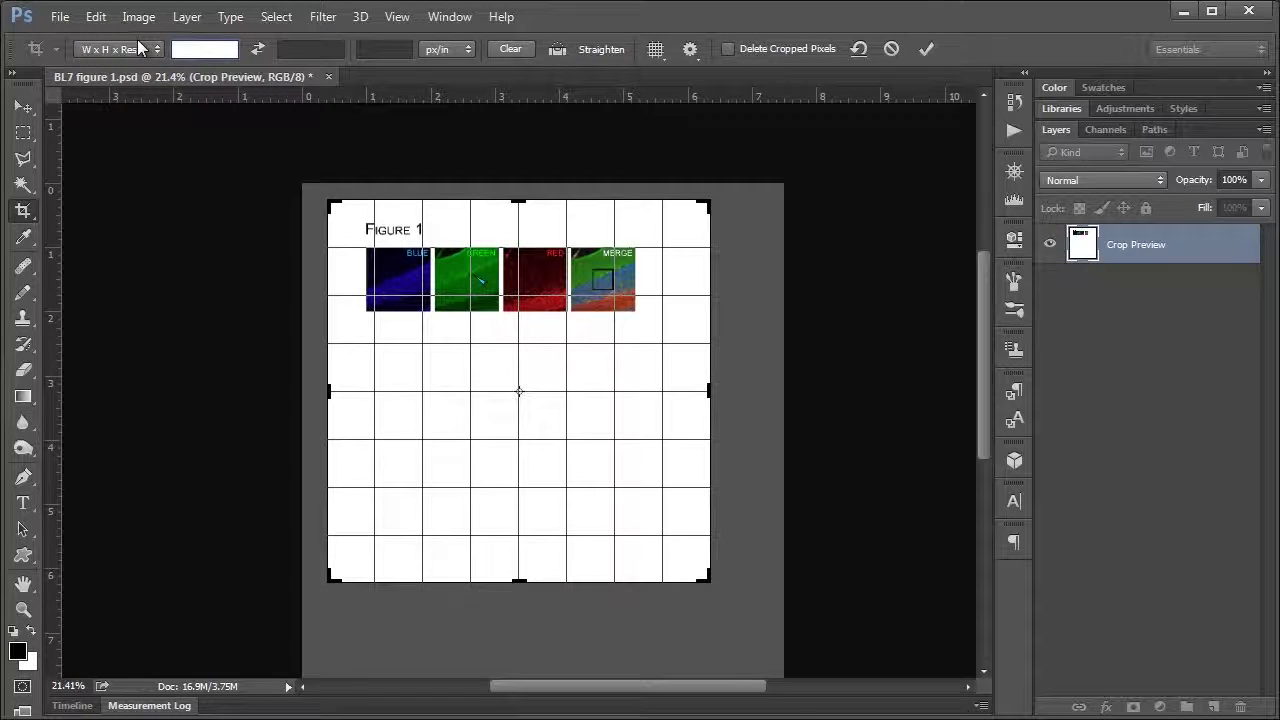
type("4")
key("Tab")
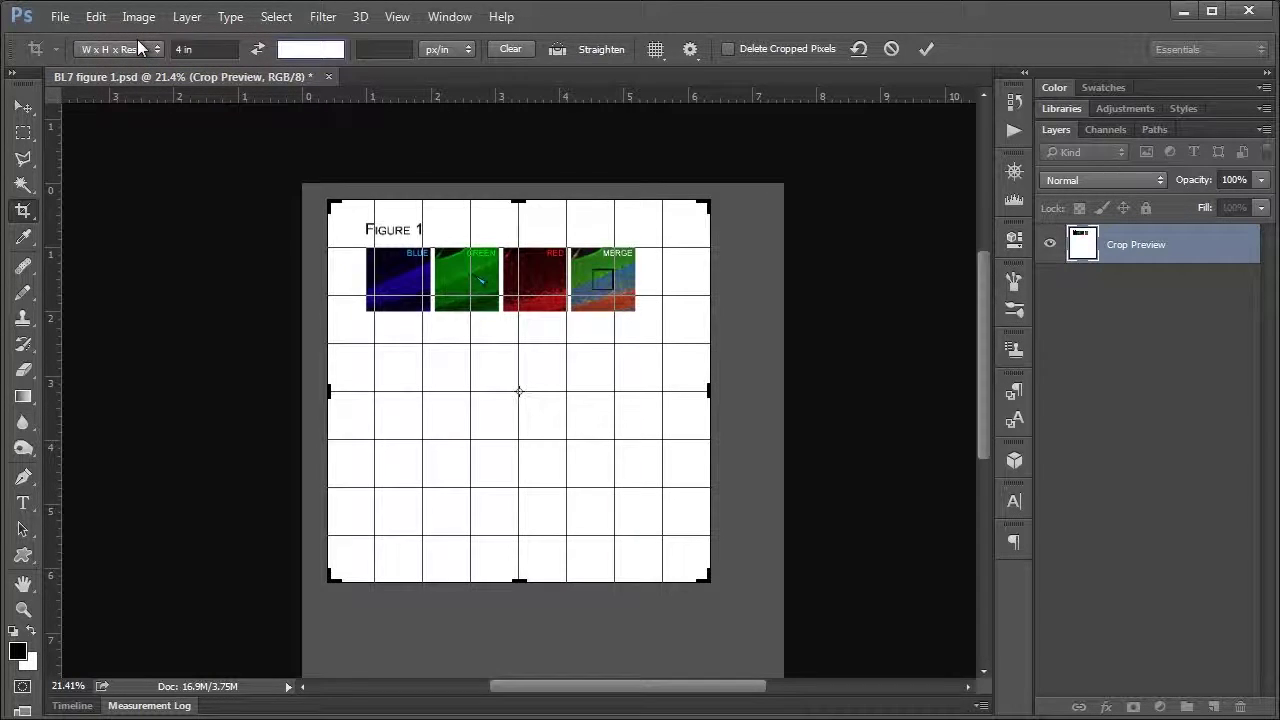
type("6")
key("Tab")
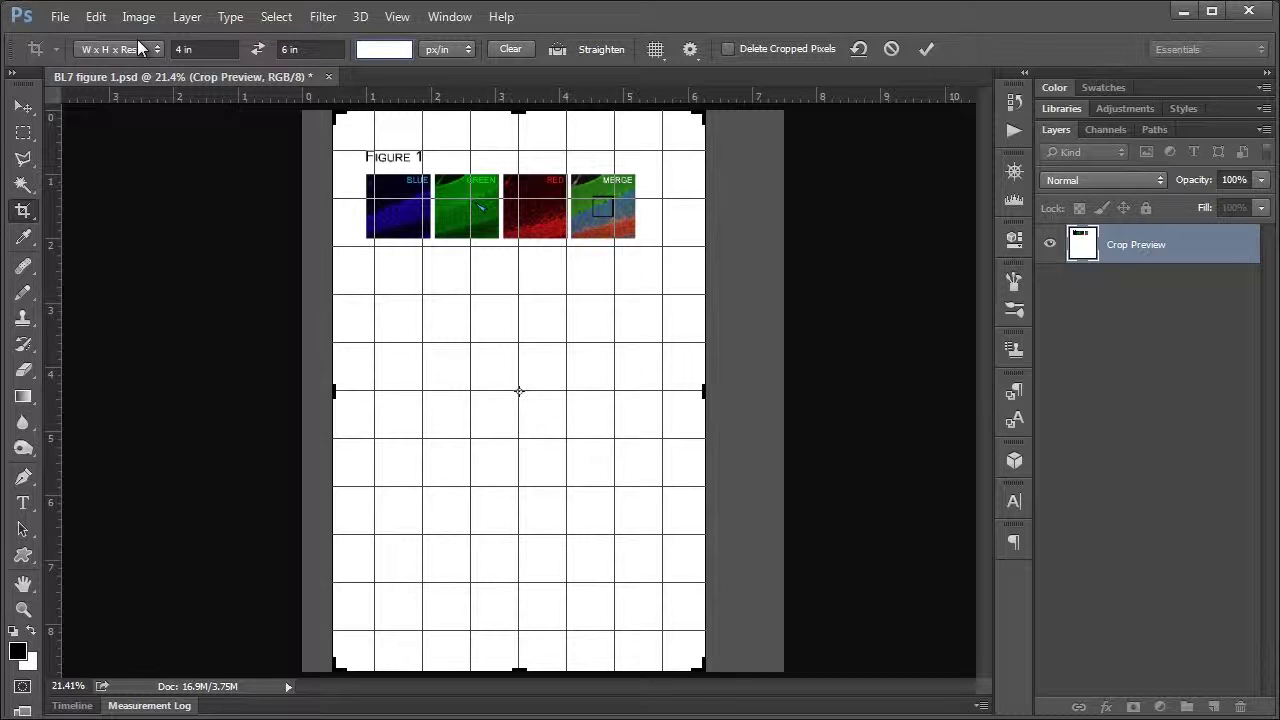
type("300")
Swap to a landscape 6 × 4 in crop and shrink it around the Figure 1 panel row
left_click(255, 54)
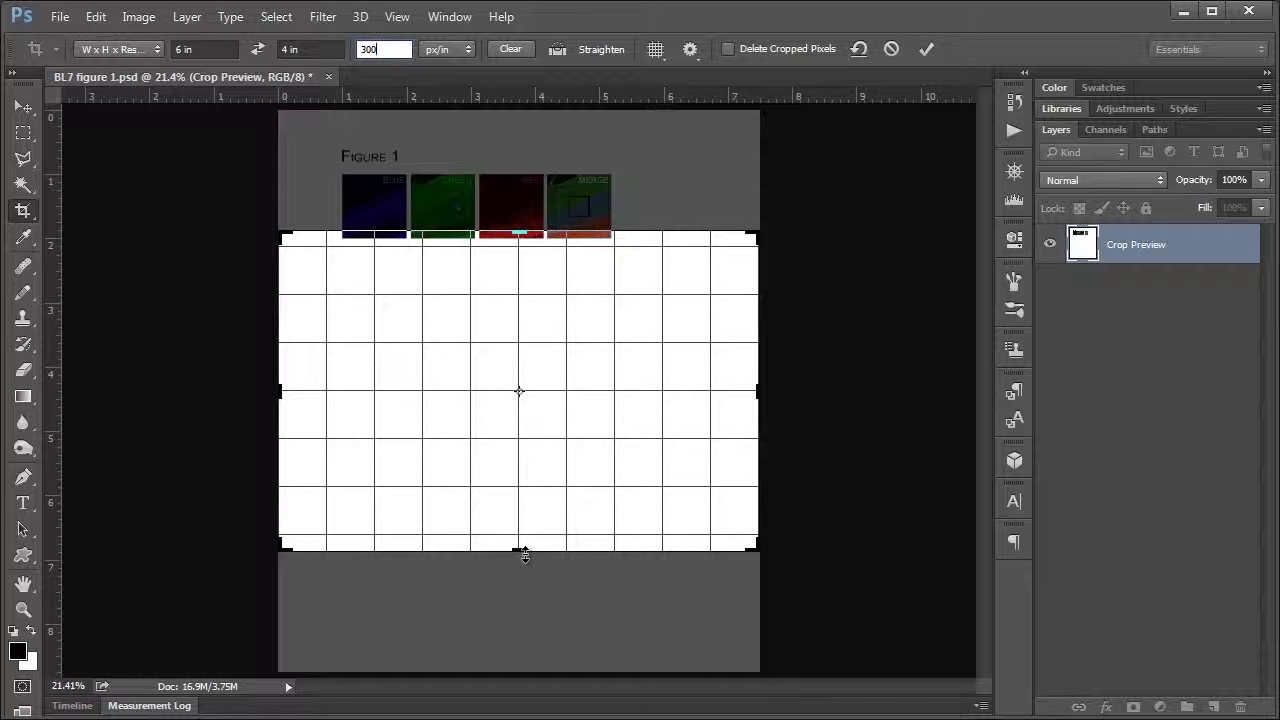
left_click_drag(520, 550, 517, 522)
left_click_drag(327, 387, 371, 380)
left_click_drag(525, 295, 514, 343)
left_click_drag(455, 388, 569, 511)
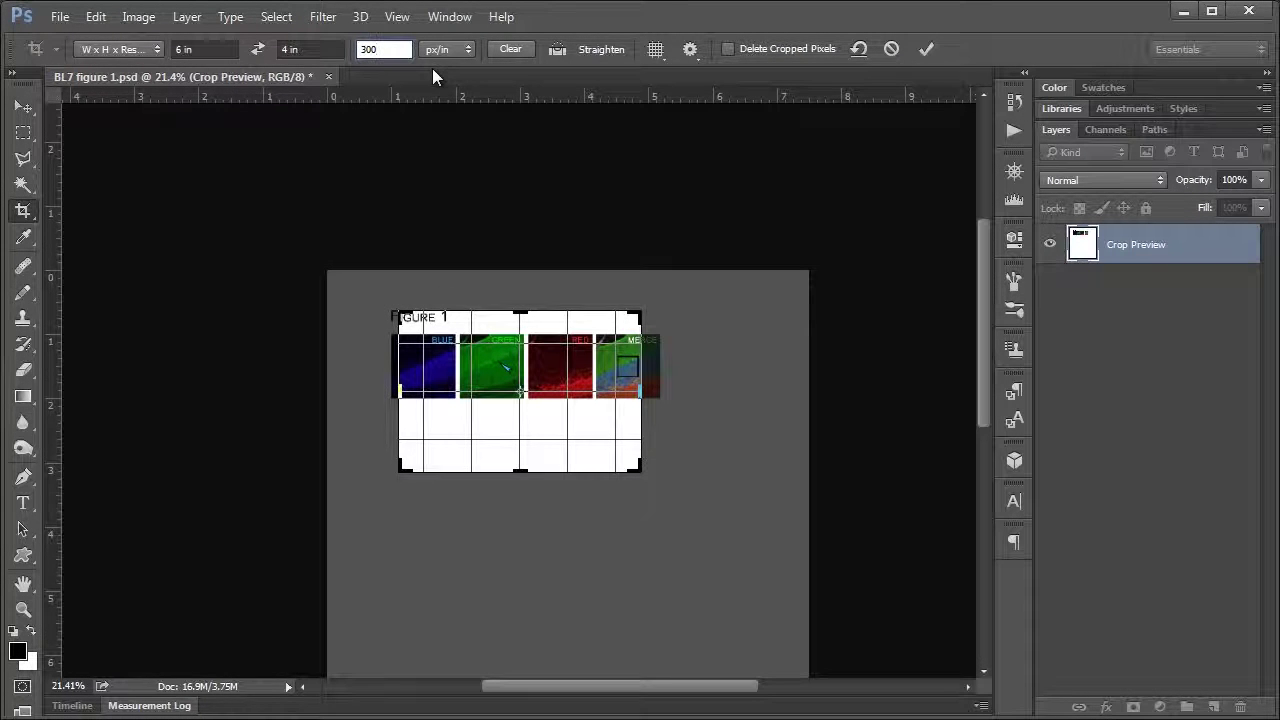
Clear the crop's width, height and resolution values, then try the Straighten option
left_click(508, 50)
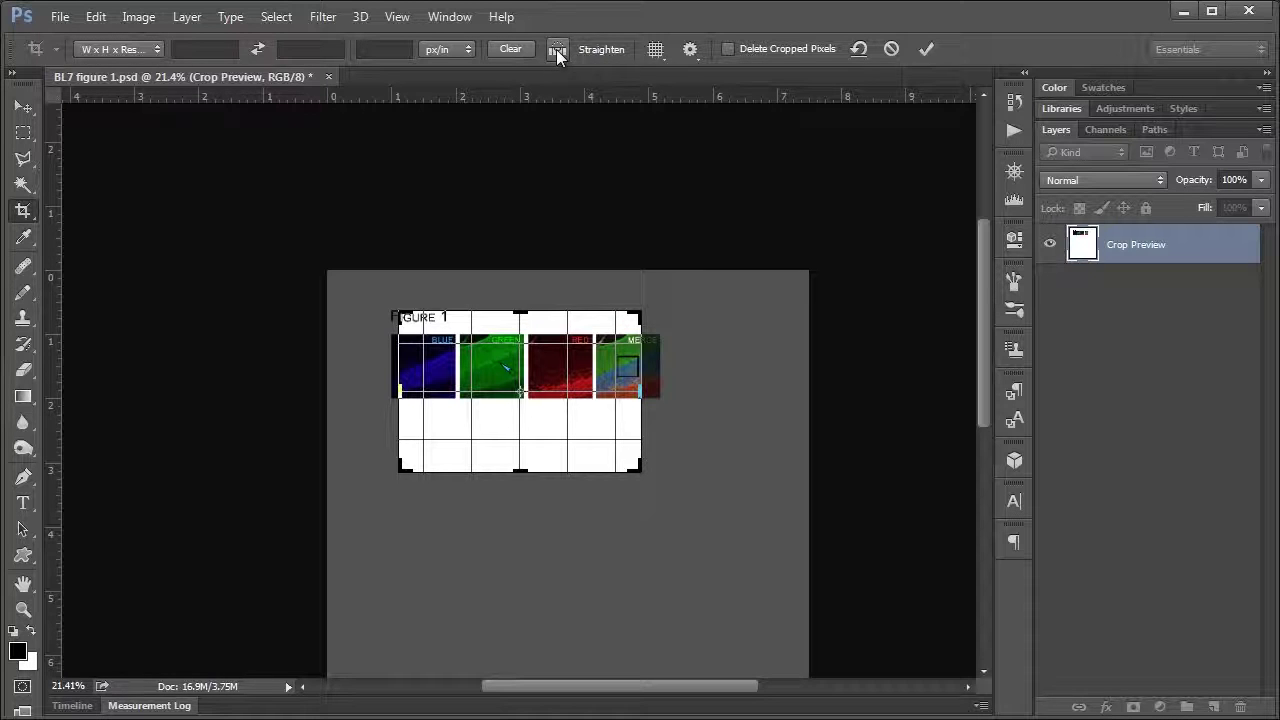
left_click(556, 49)
Reset the crop to the full page and choose the Rule of Thirds overlay
left_click(858, 48)
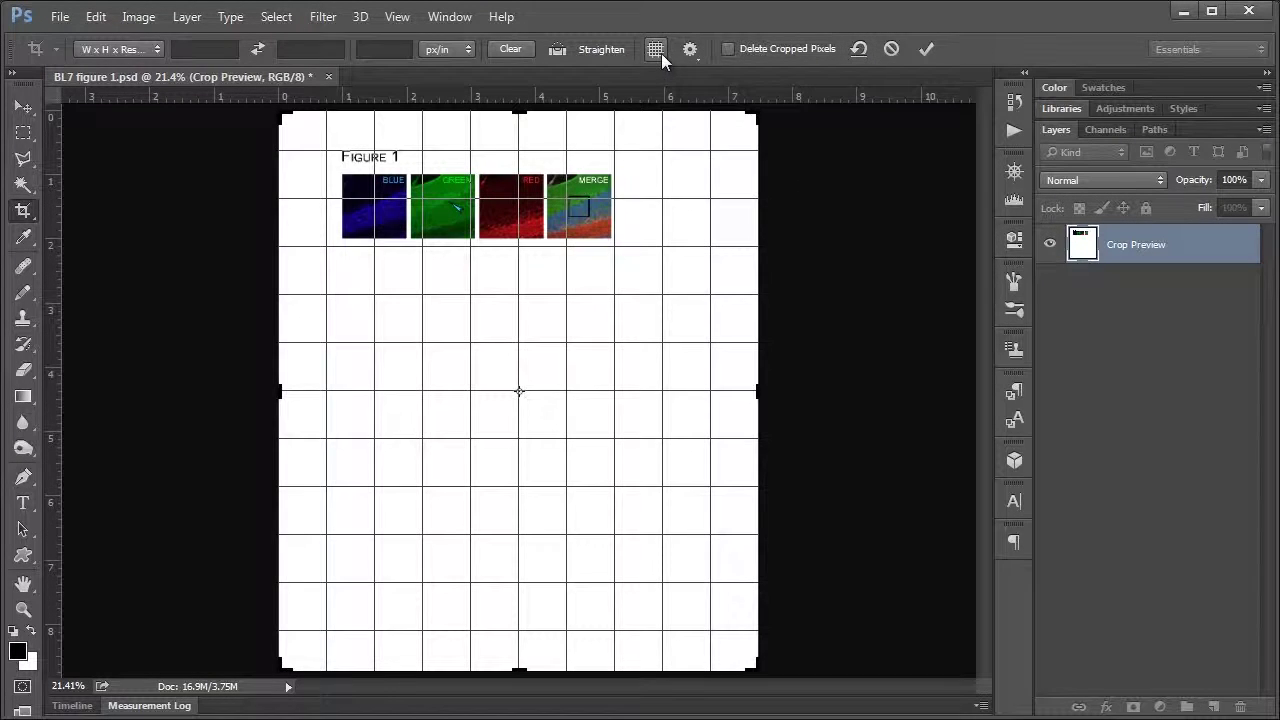
left_click(661, 53)
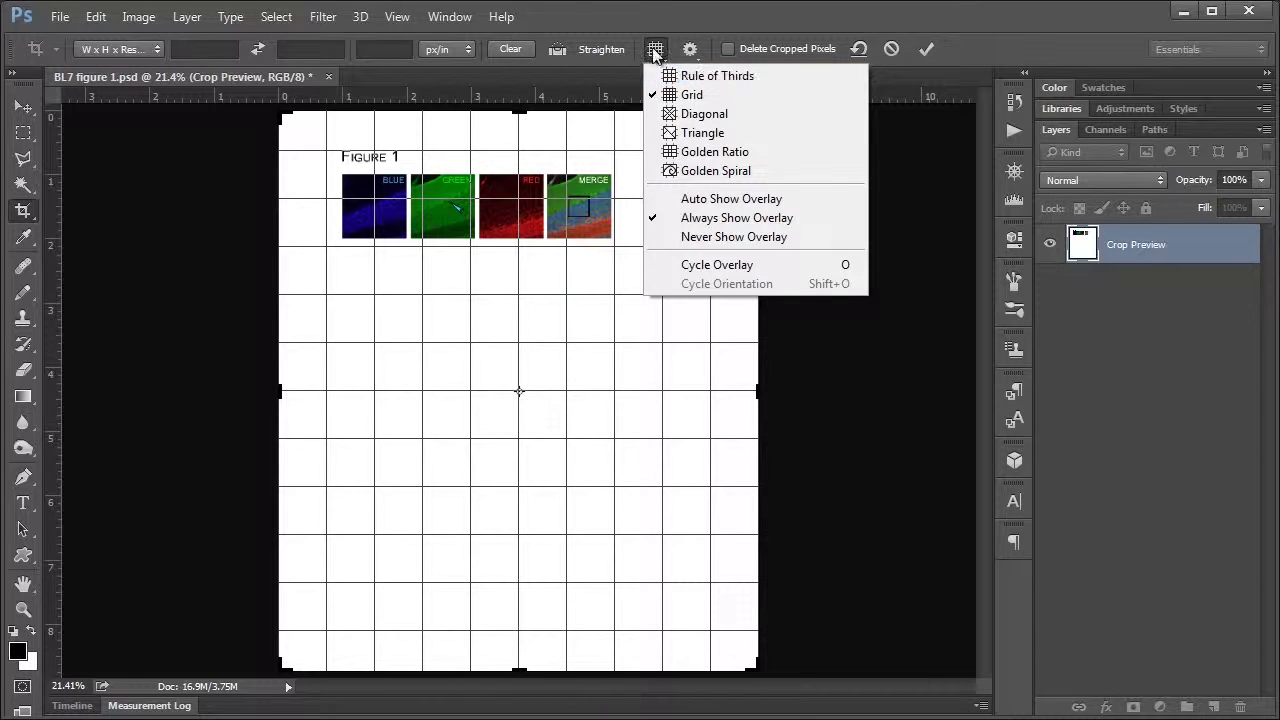
left_click(659, 75)
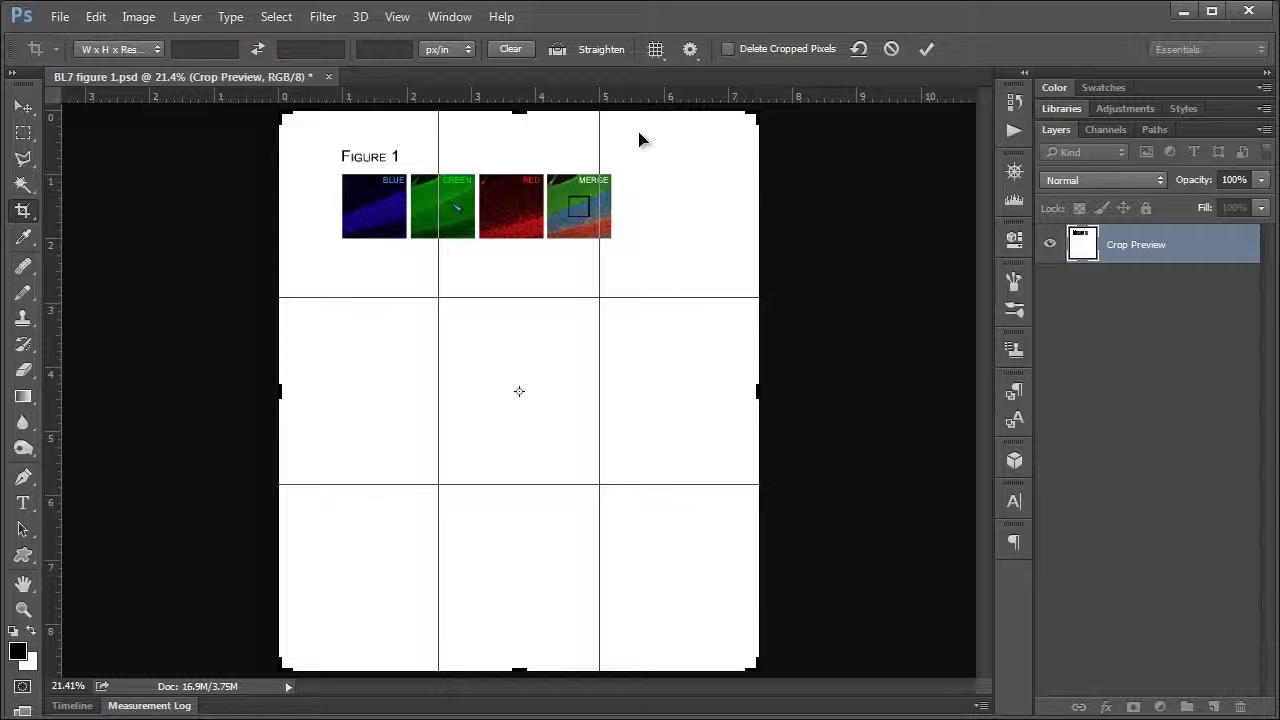
left_click(656, 50)
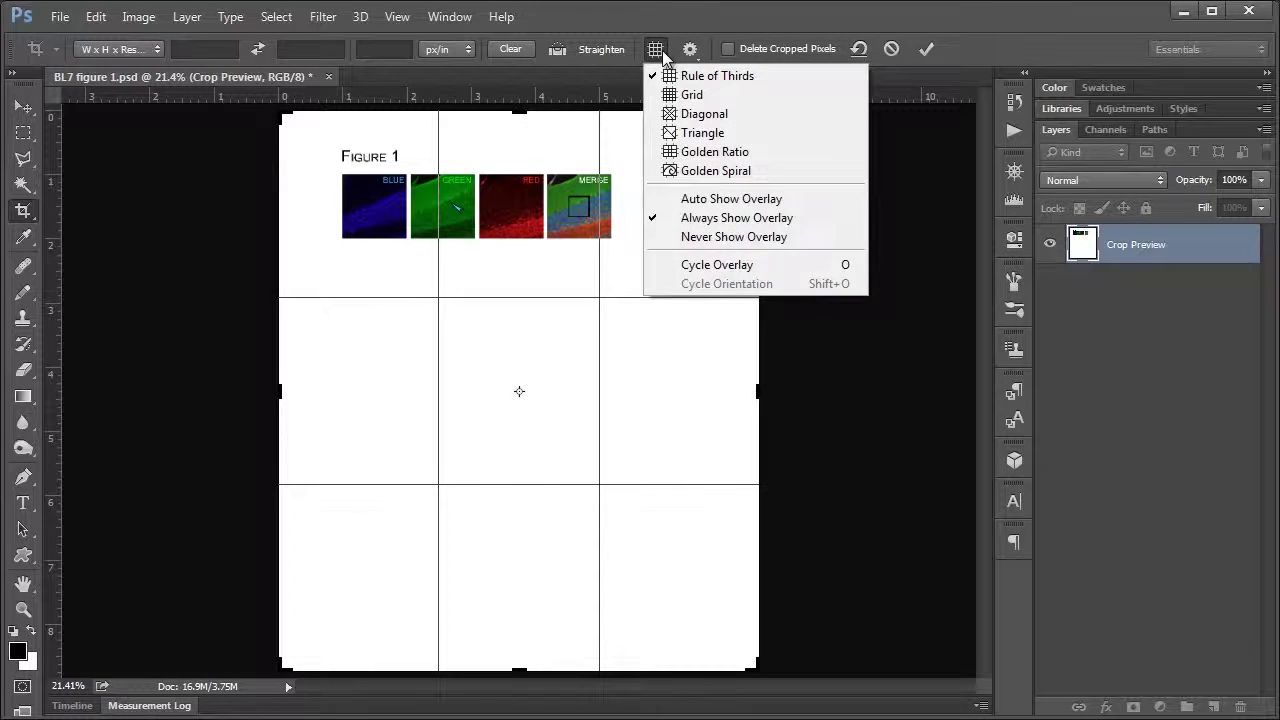
left_click(662, 55)
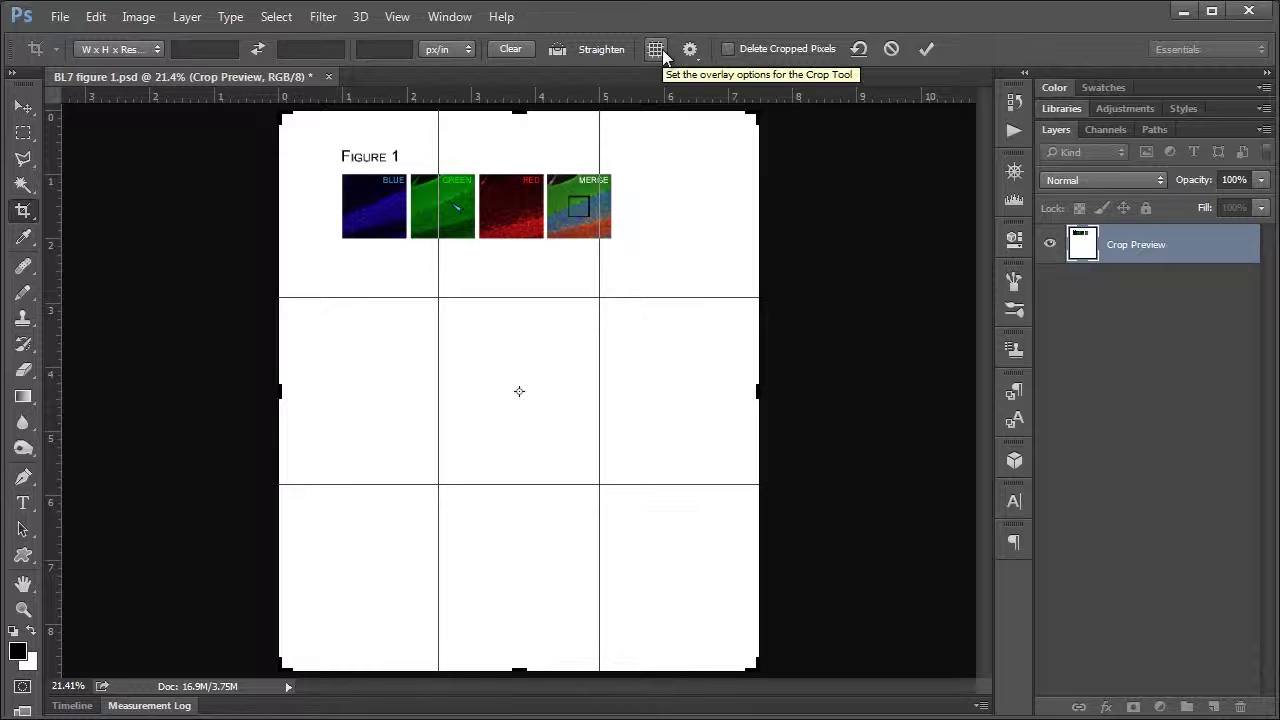
Cycle through the crop guide overlays with the O key, ending back on Rule of Thirds
key("o")
key("o")
key("o")
key("o")
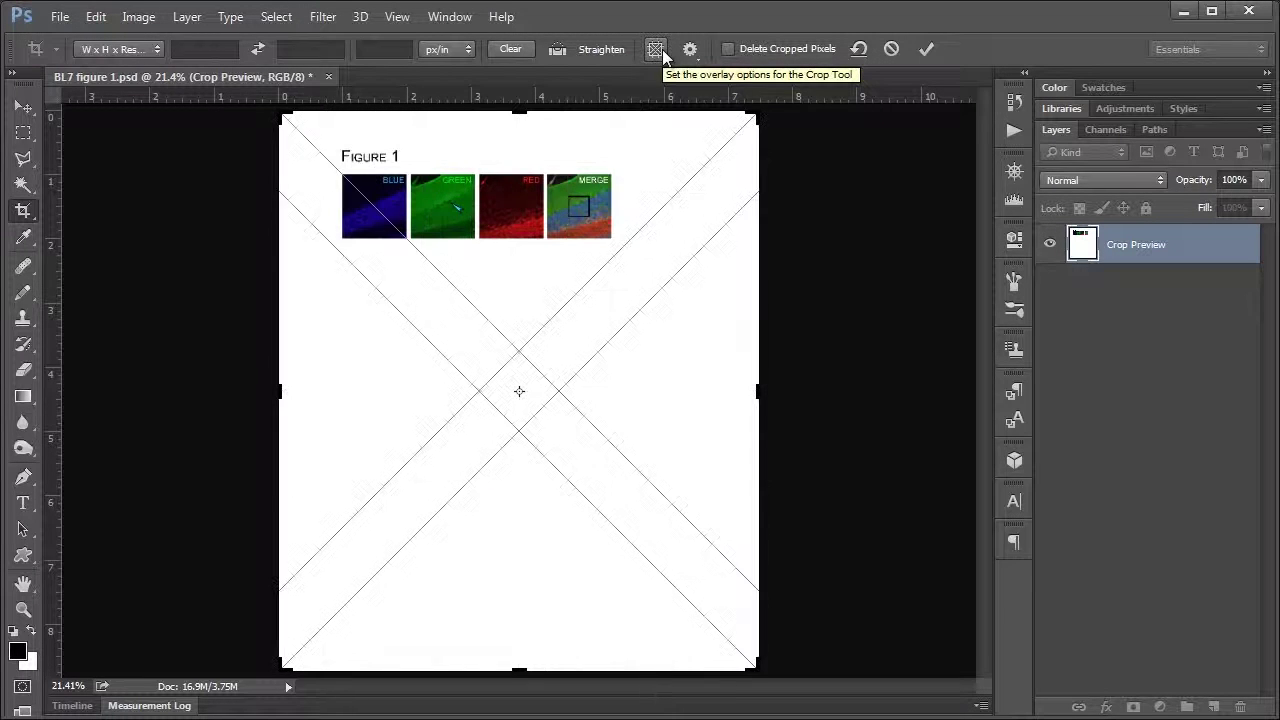
key("o")
key("o")
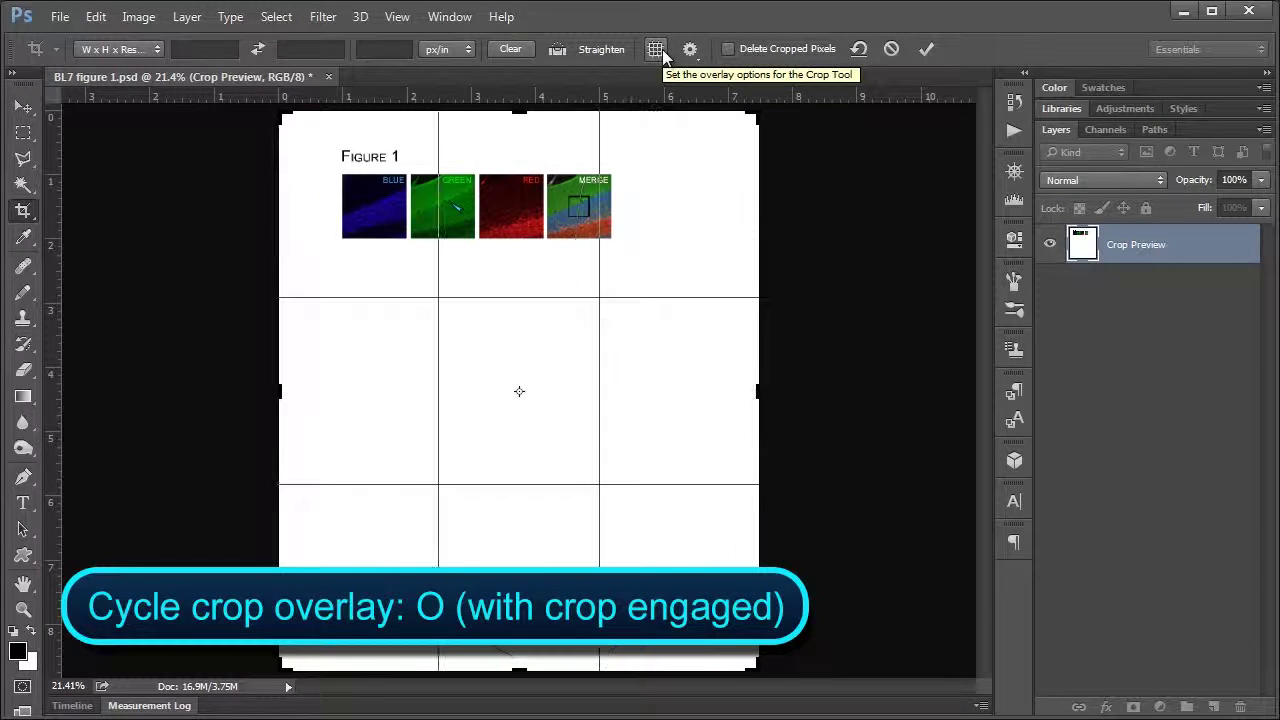
key("o")
key("o")
key("o")
key("o")
key("o")
key("o")
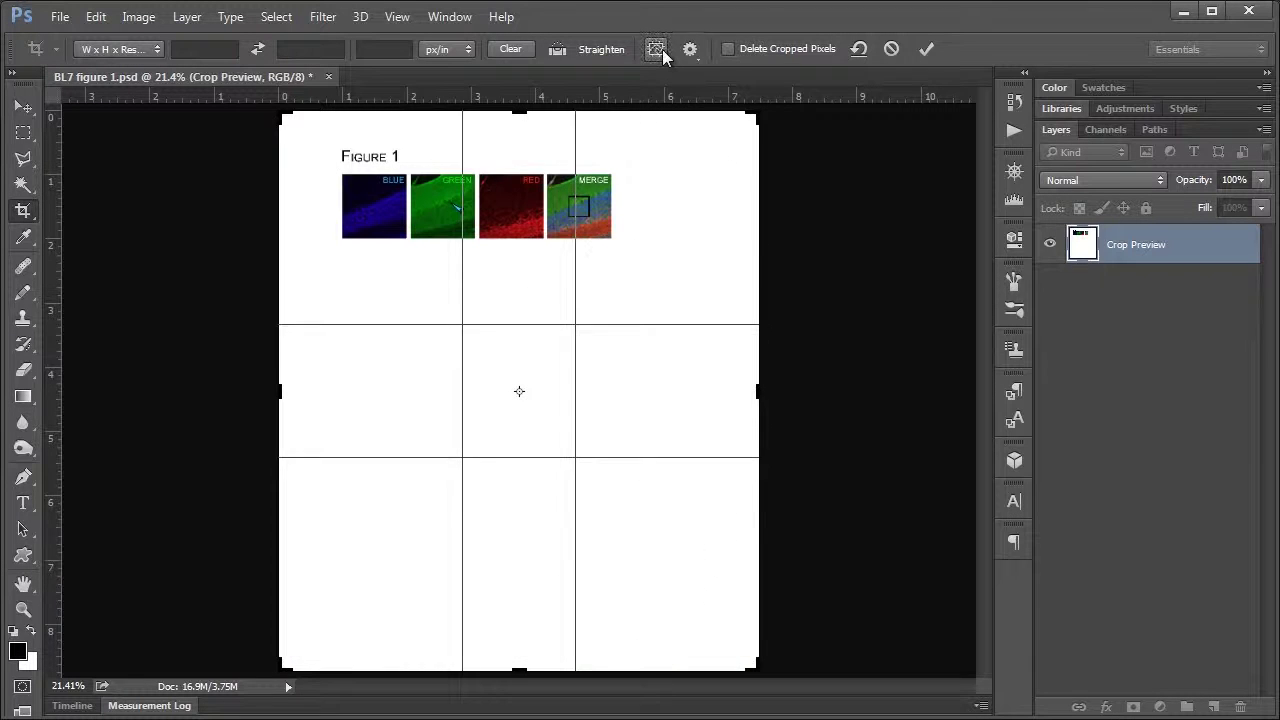
key("o")
key("o")
key("o")
key("o")
key("o")
key("o")
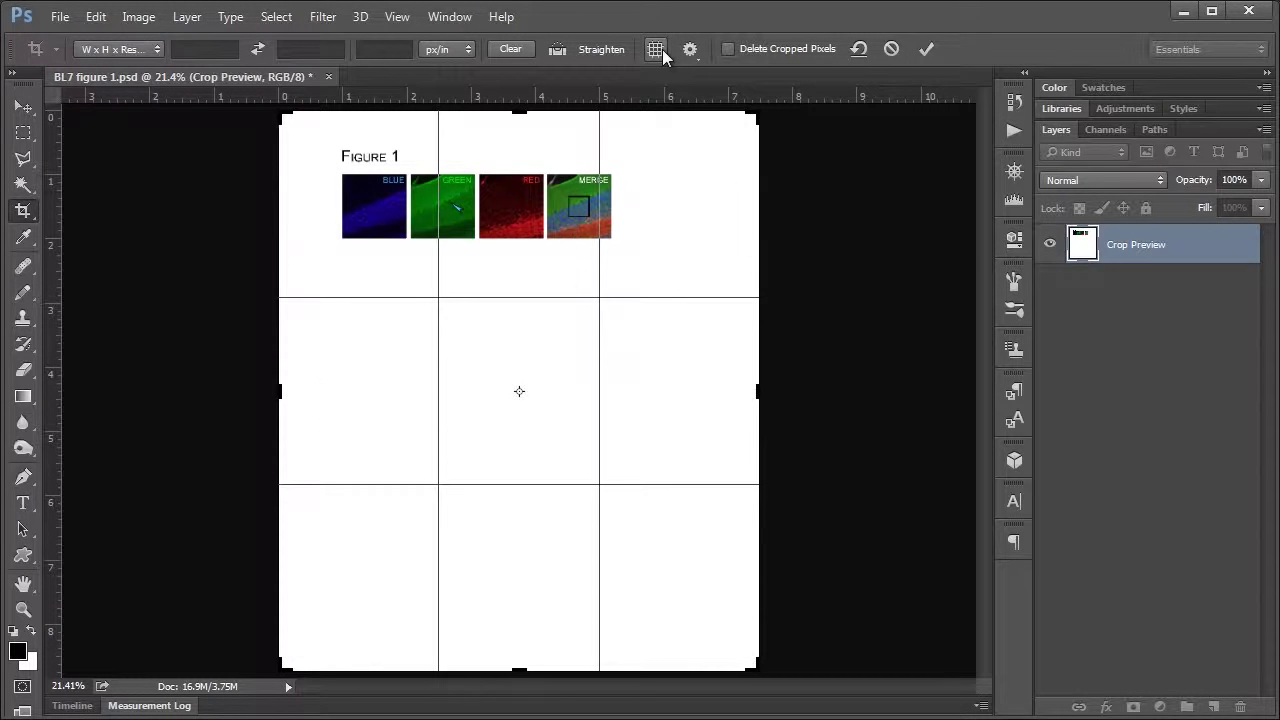
key("o")
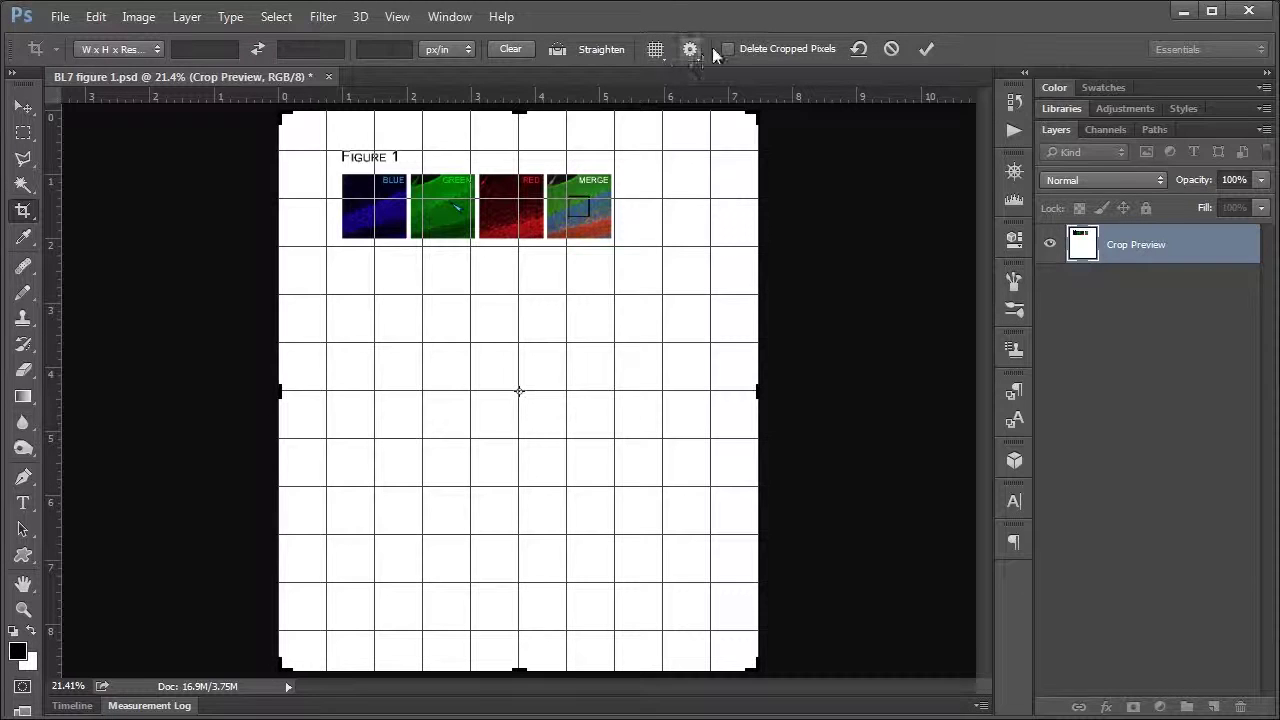
Turn on Use Classic Mode and move the crop frame onto the Figure 1 panel row
left_click(697, 54)
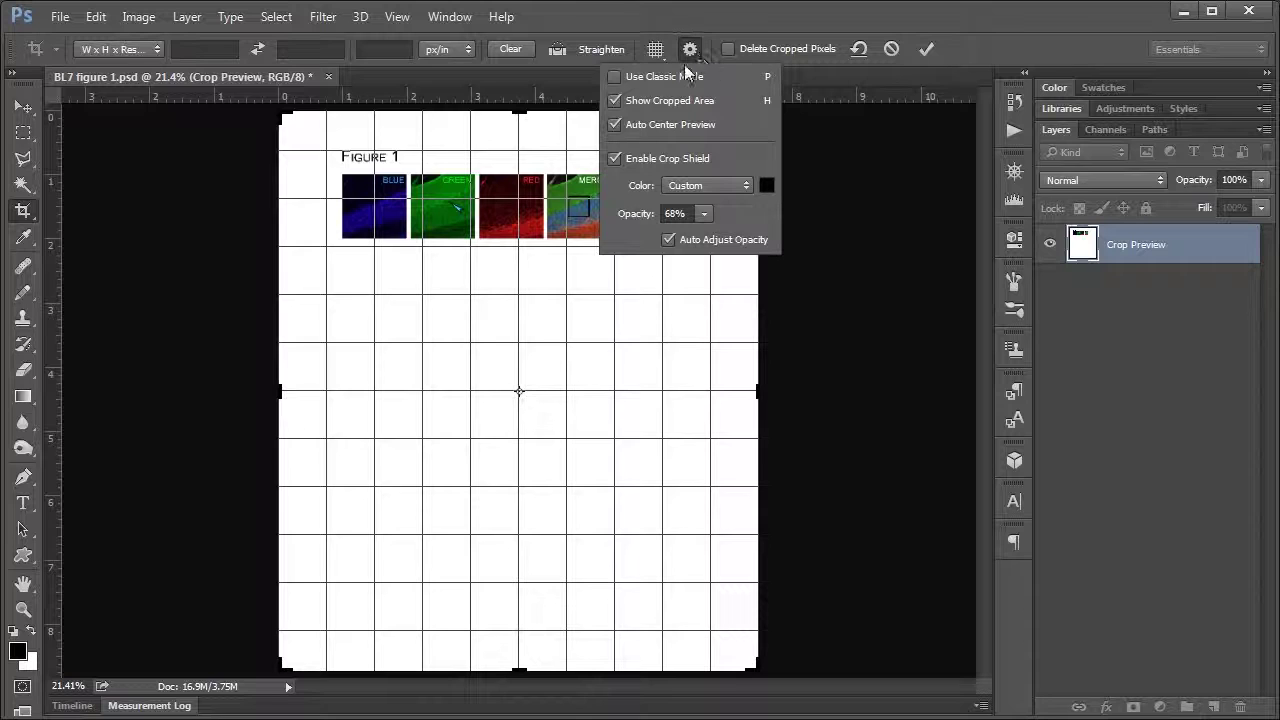
left_click(638, 78)
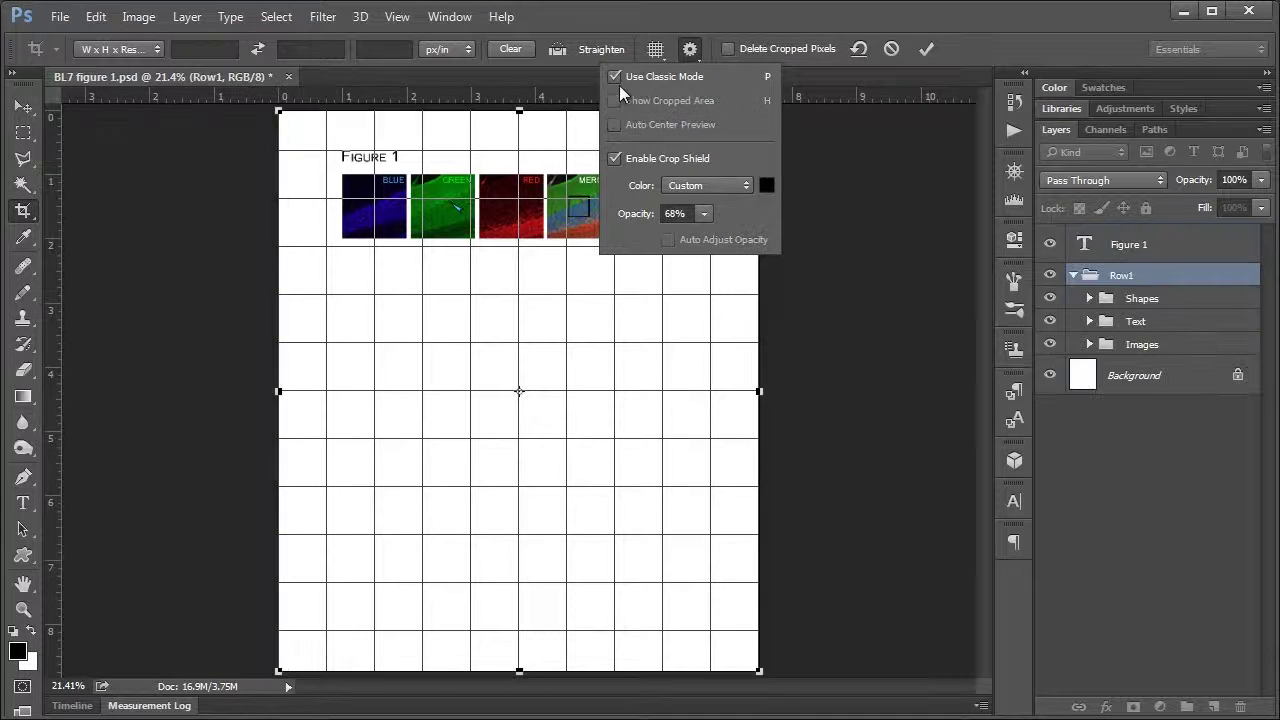
left_click(284, 110)
left_click_drag(284, 112, 458, 476)
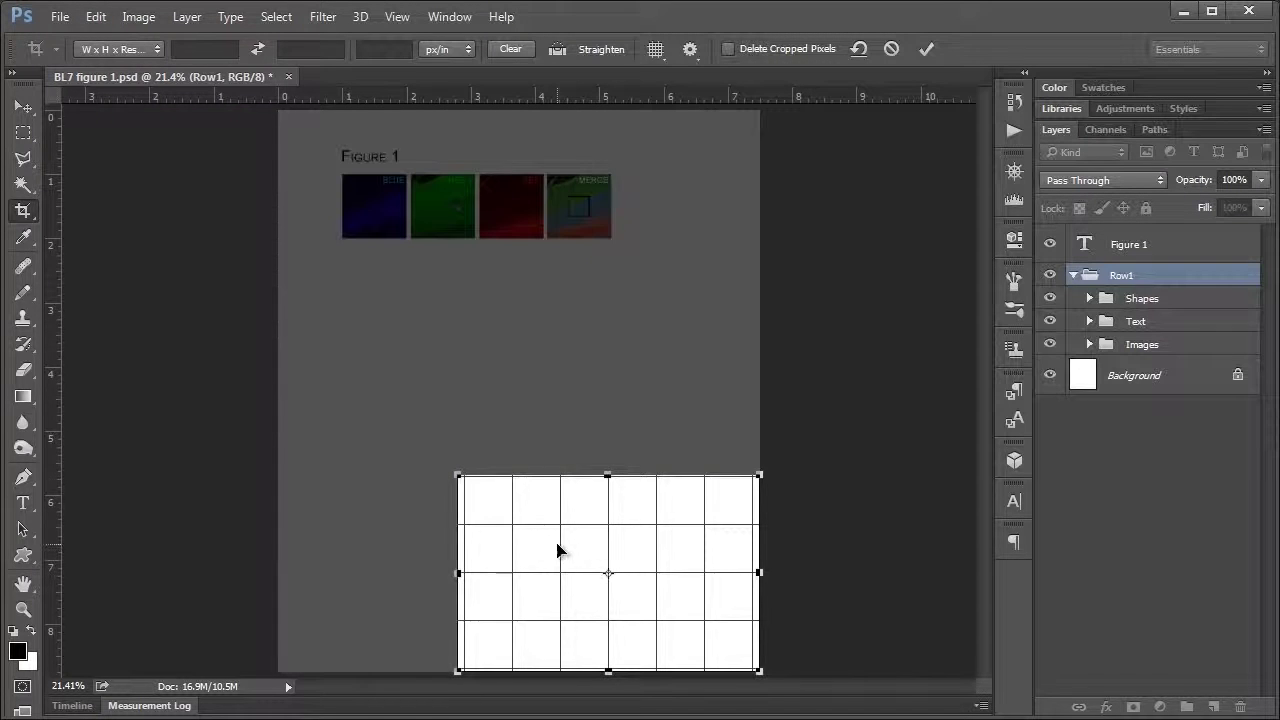
left_click_drag(557, 550, 566, 253)
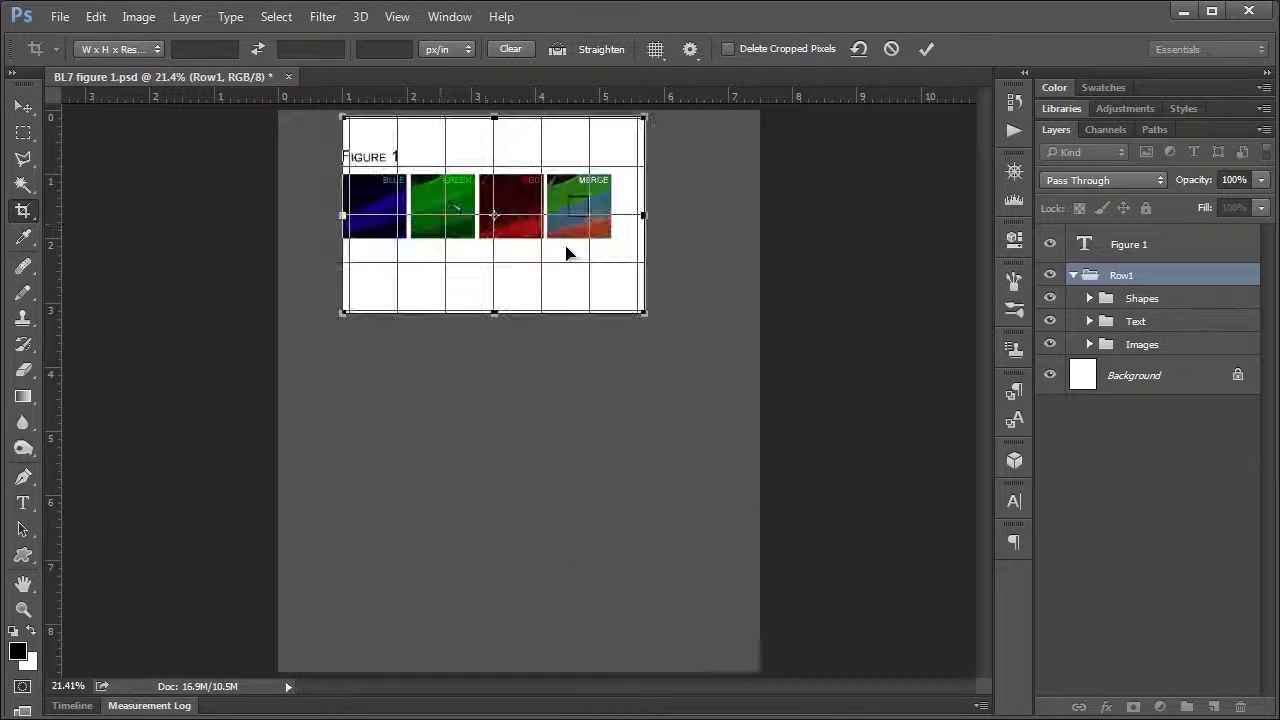
Reposition the image in the crop and shorten its height to about 1.433 in from the bottom
left_click(690, 49)
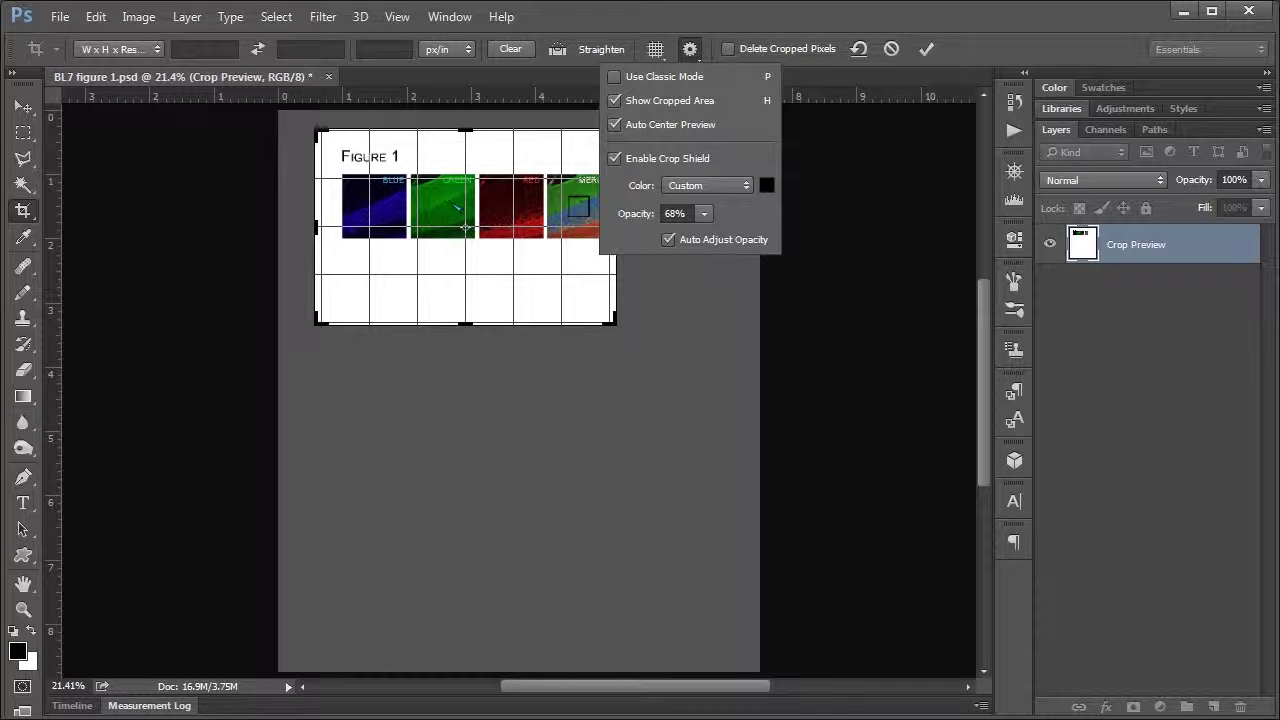
left_click_drag(408, 228, 383, 204)
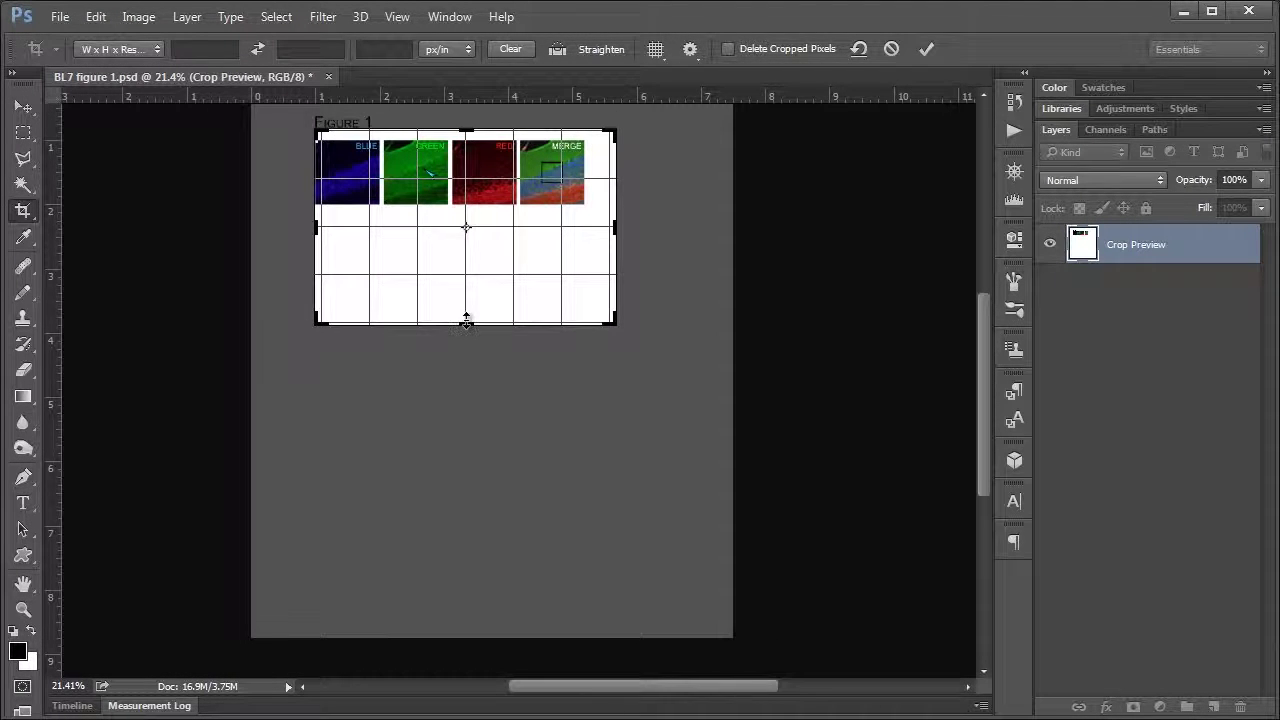
left_click_drag(466, 320, 466, 266)
left_click(689, 49)
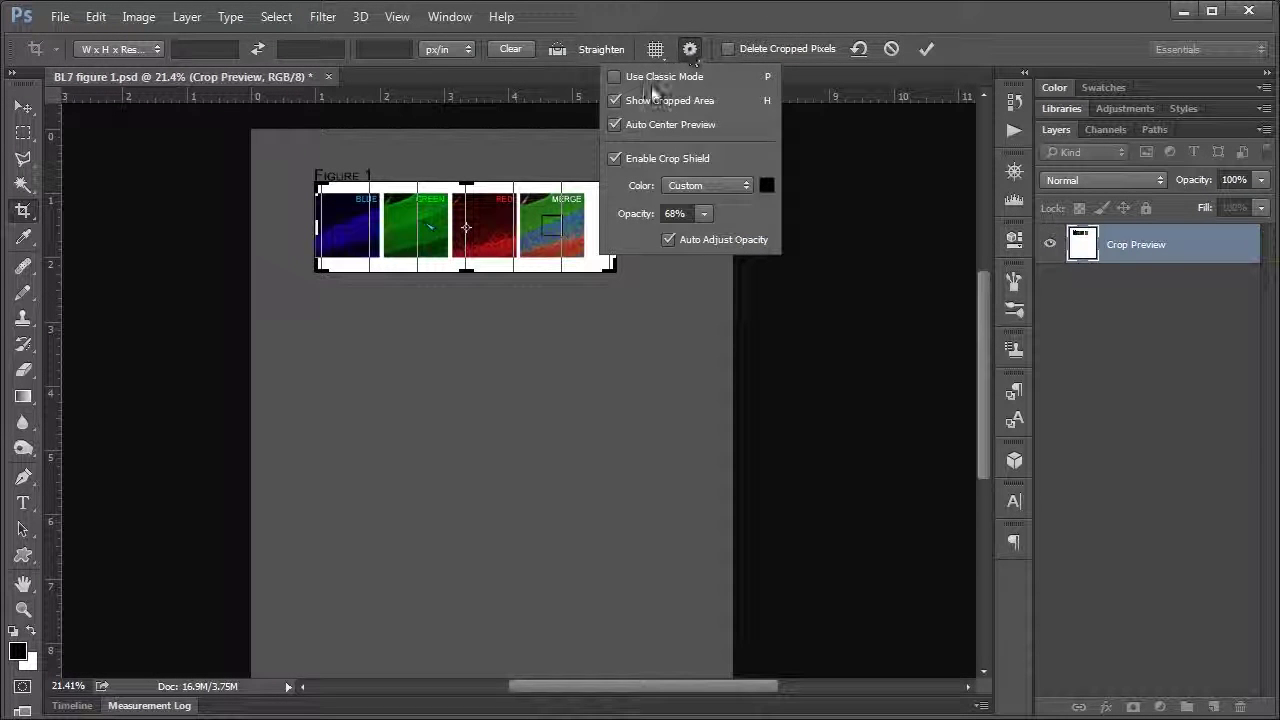
Toggle Show Cropped Area and the Crop Shield on and off, and disable Auto Center Preview
left_click(615, 100)
left_click(615, 100)
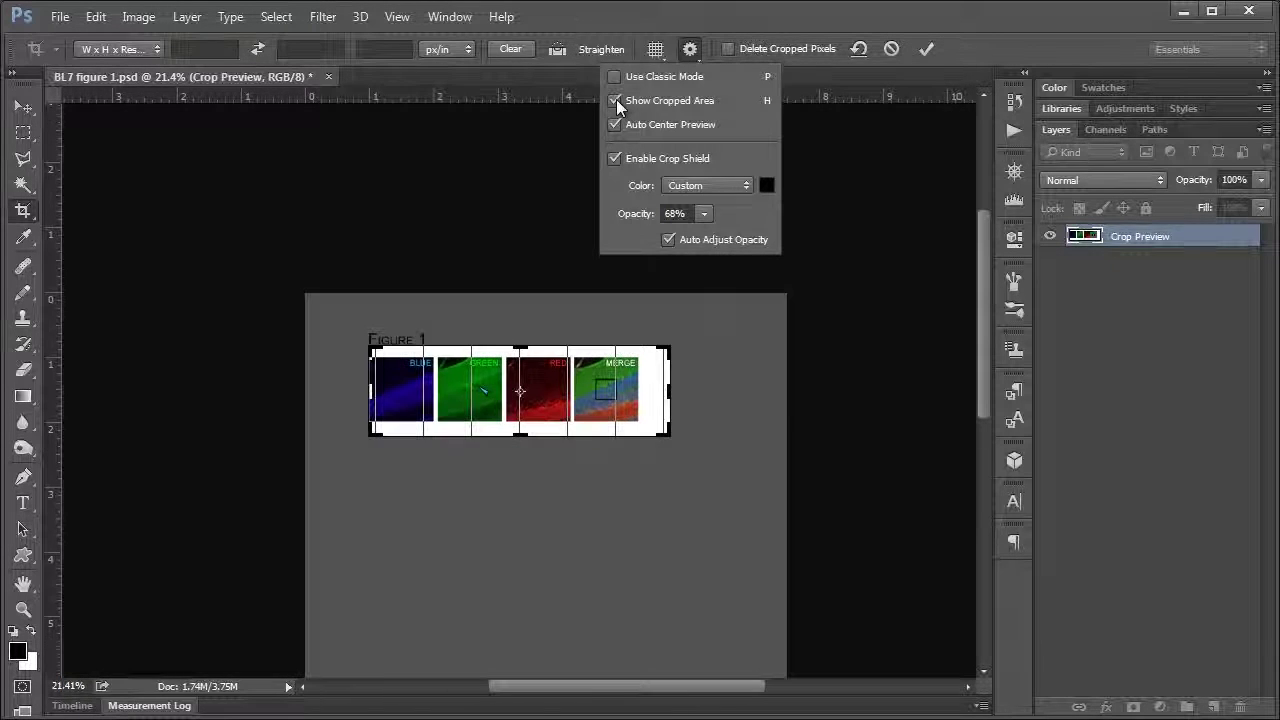
left_click(615, 100)
left_click(615, 100)
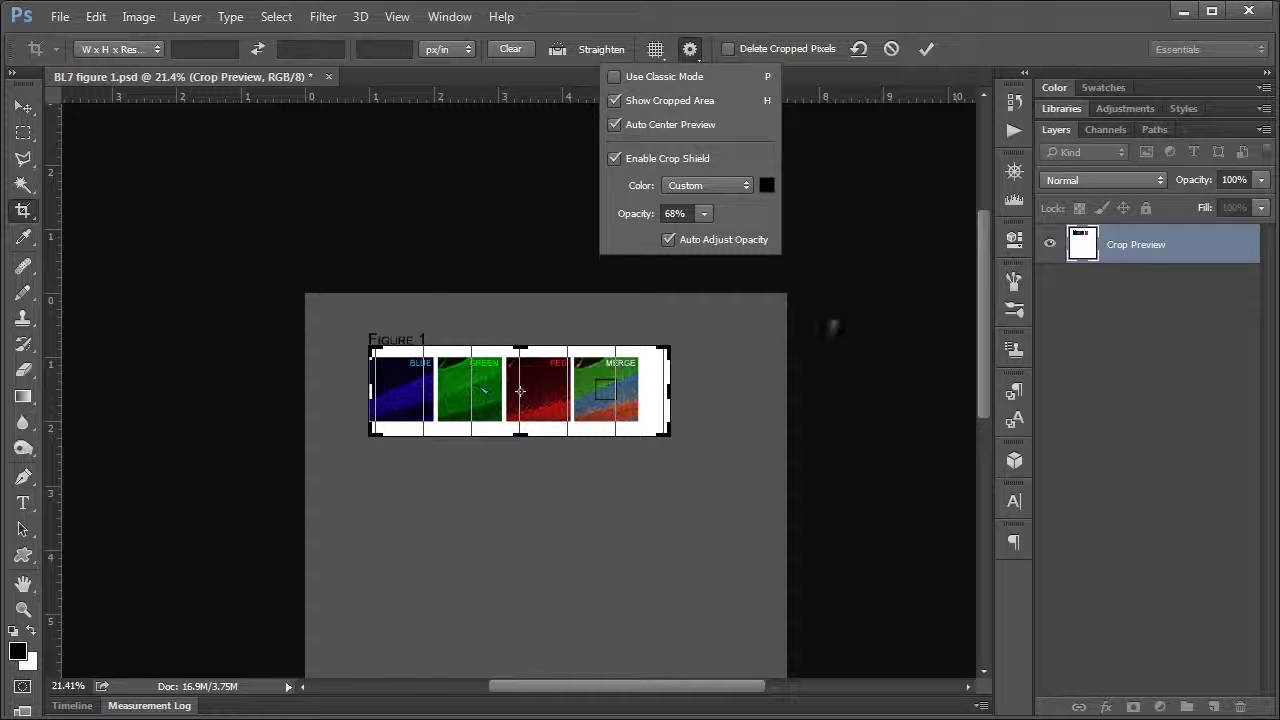
left_click(615, 100)
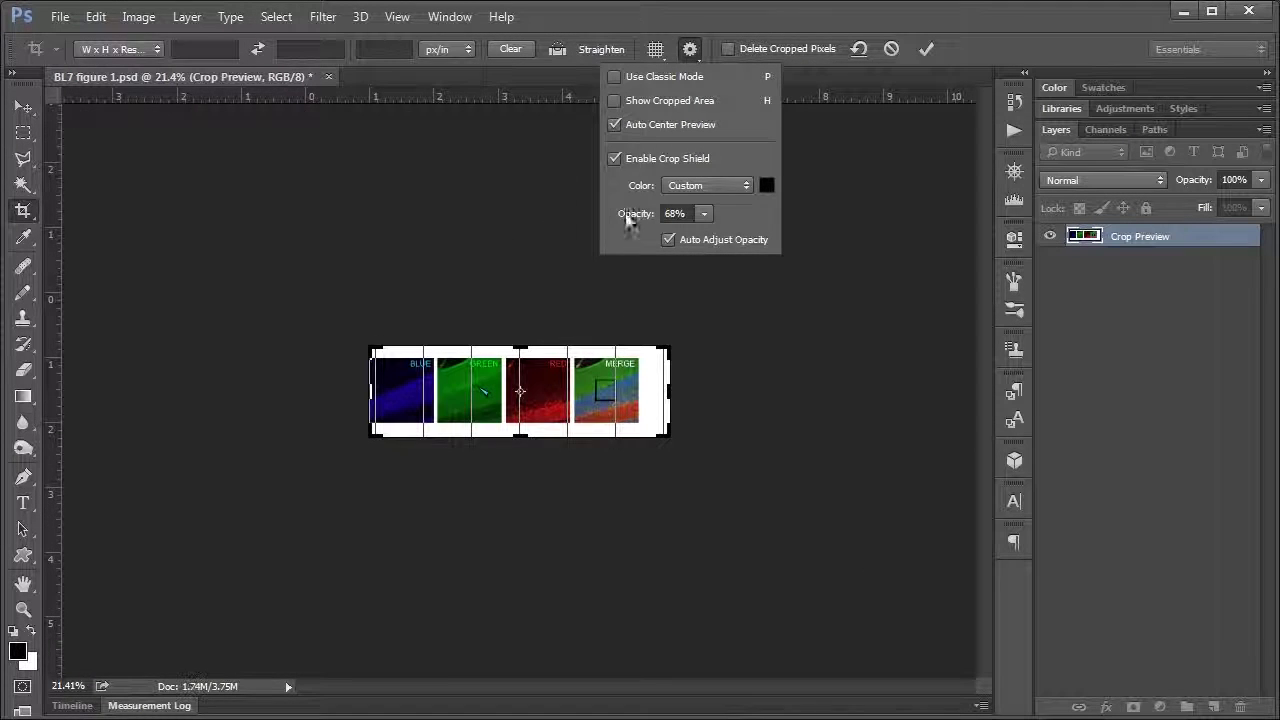
left_click(627, 102)
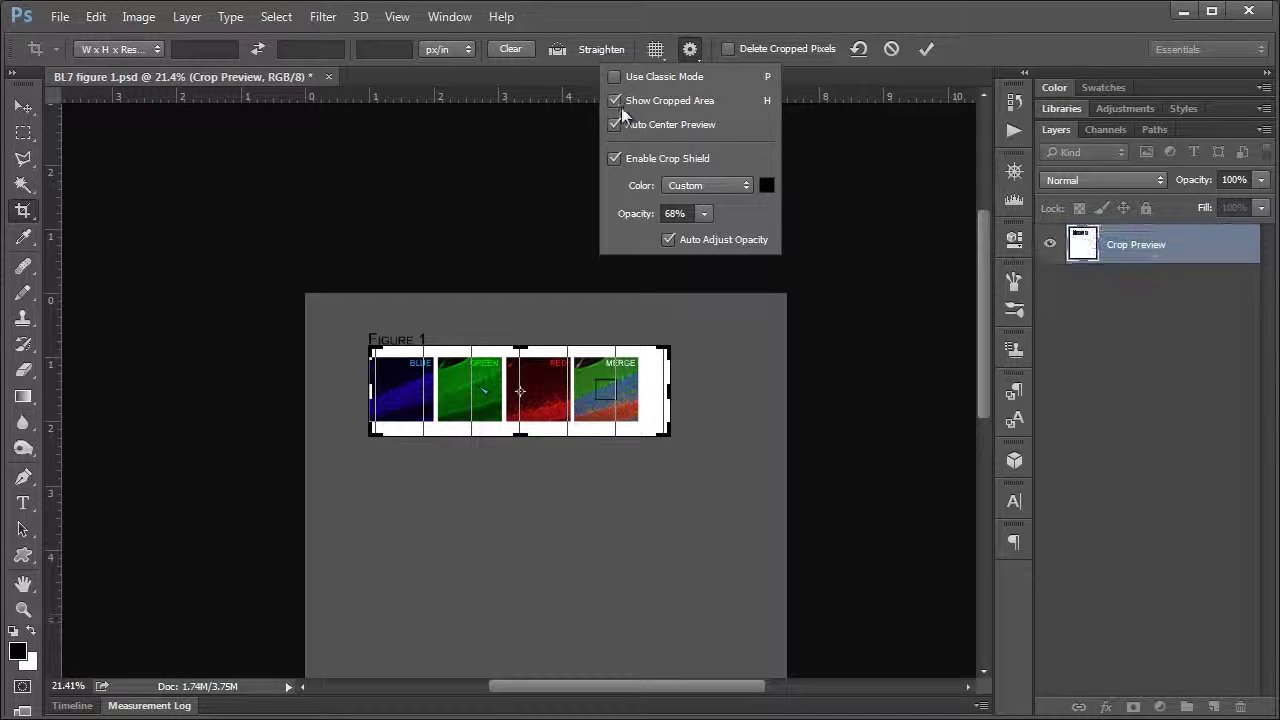
left_click(613, 158)
left_click(613, 158)
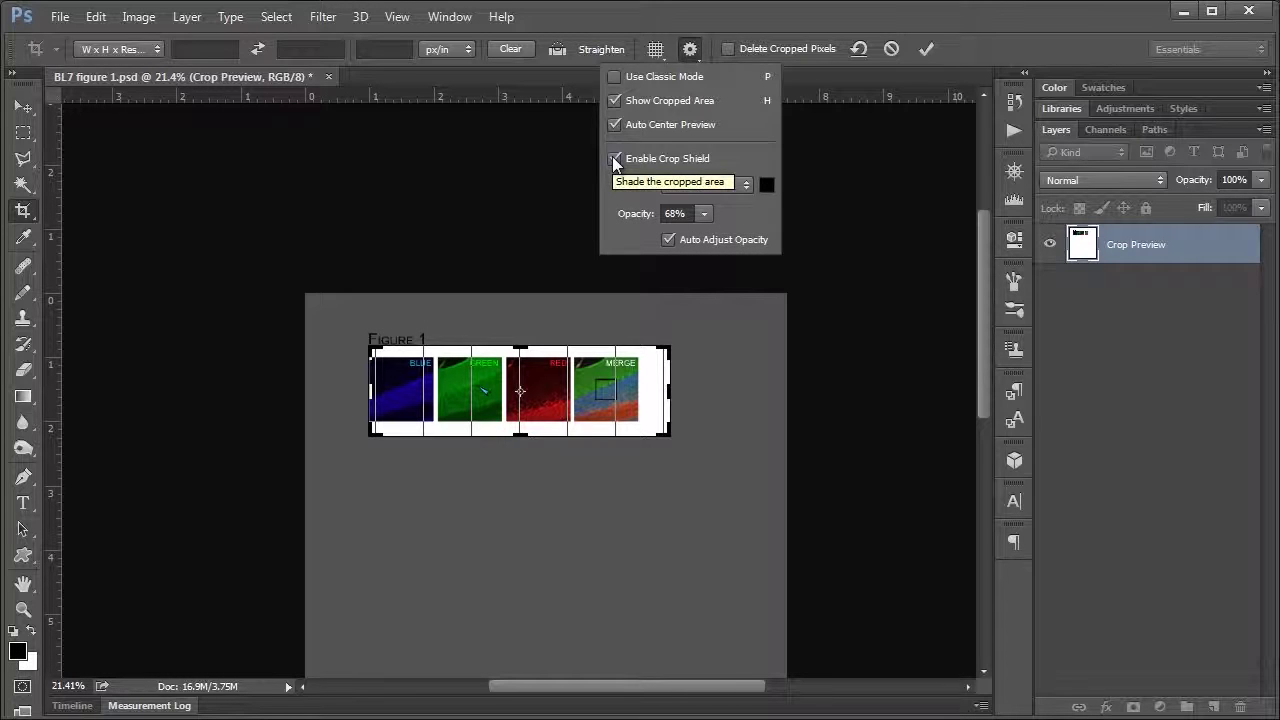
left_click(615, 125)
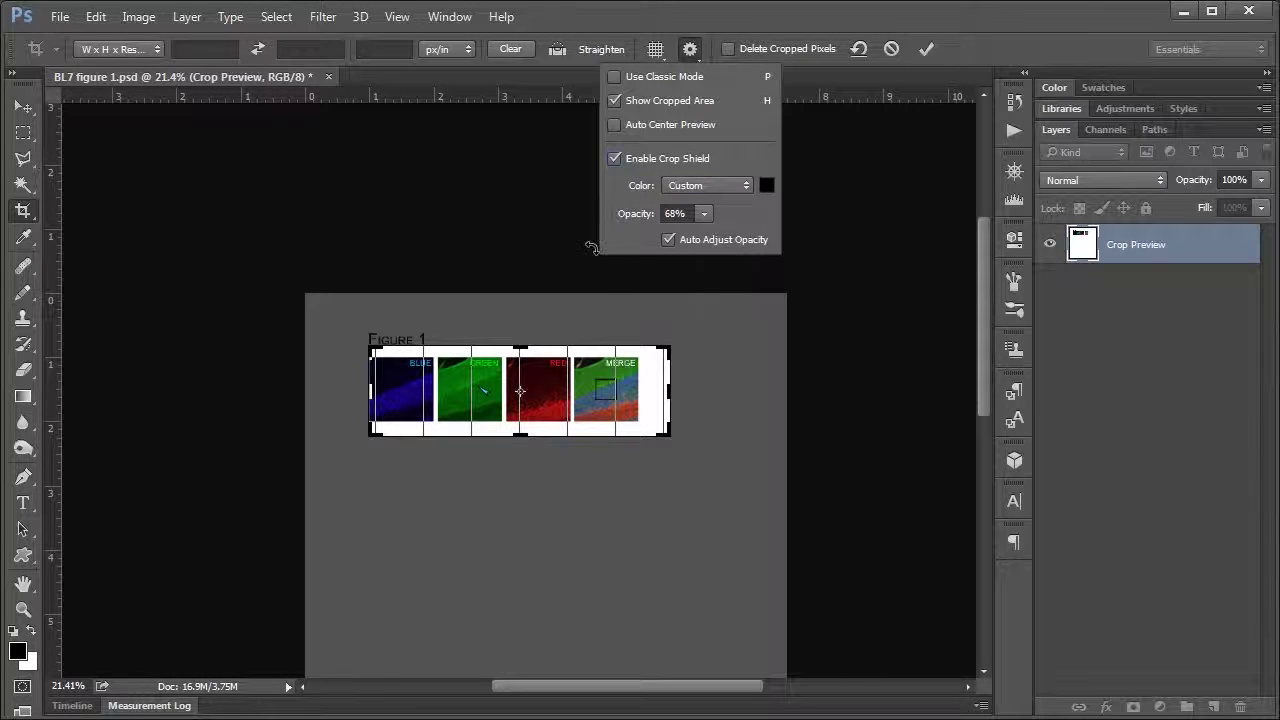
Re-enable Auto Center Preview and resize the crop corner to enclose the four panels
left_click_drag(670, 434, 713, 485)
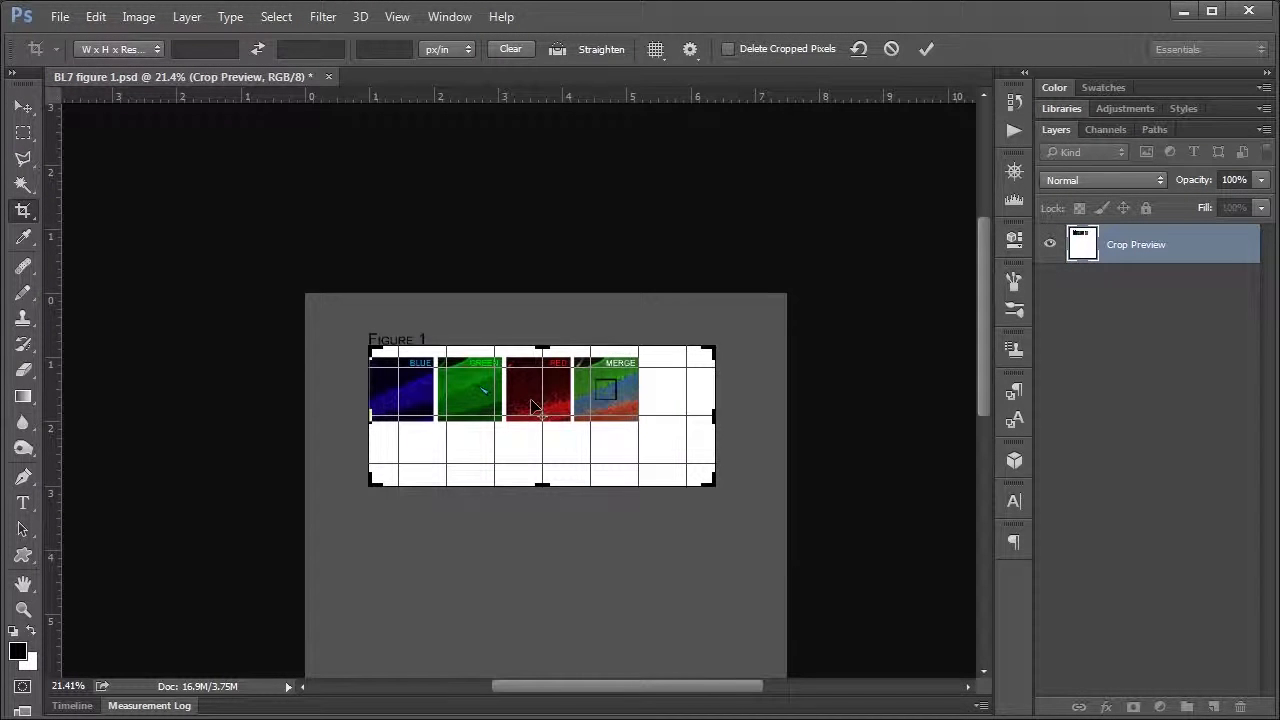
left_click(689, 50)
left_click(697, 127)
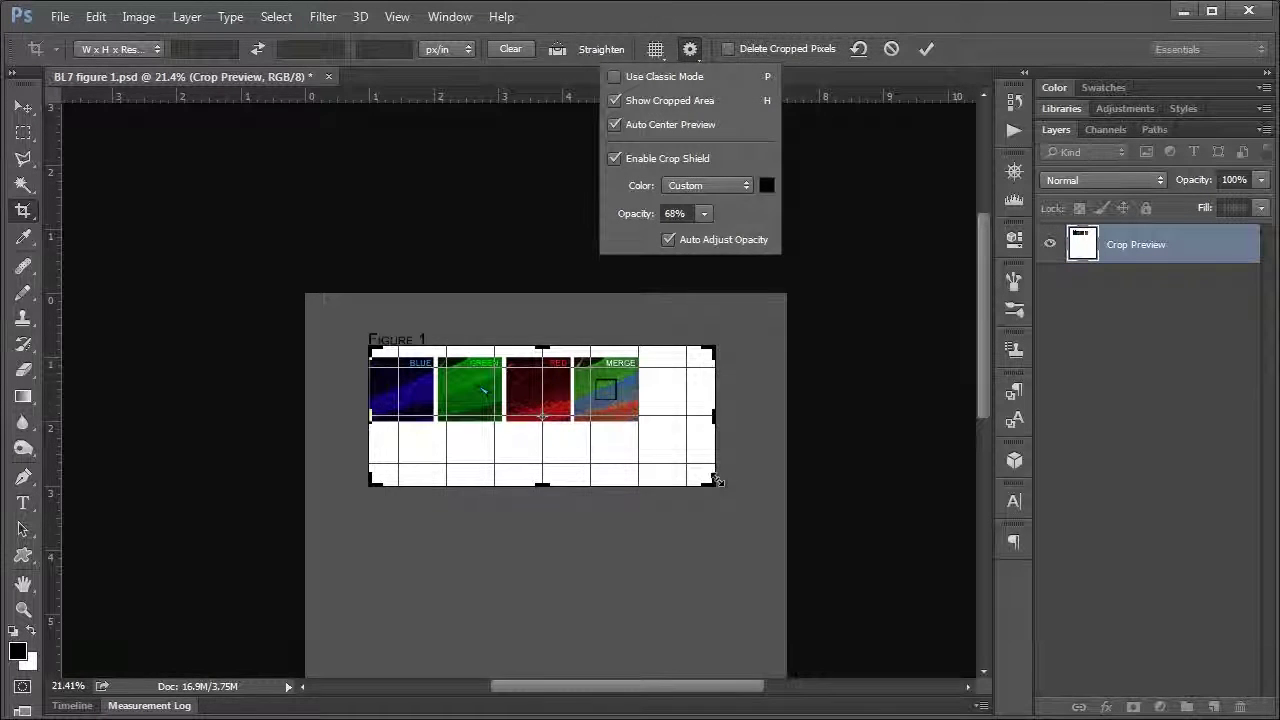
mouse_move(713, 484)
left_mouse_down()
mouse_move(643, 458)
mouse_move(736, 490)
mouse_move(700, 464)
left_mouse_up()
left_click(689, 50)
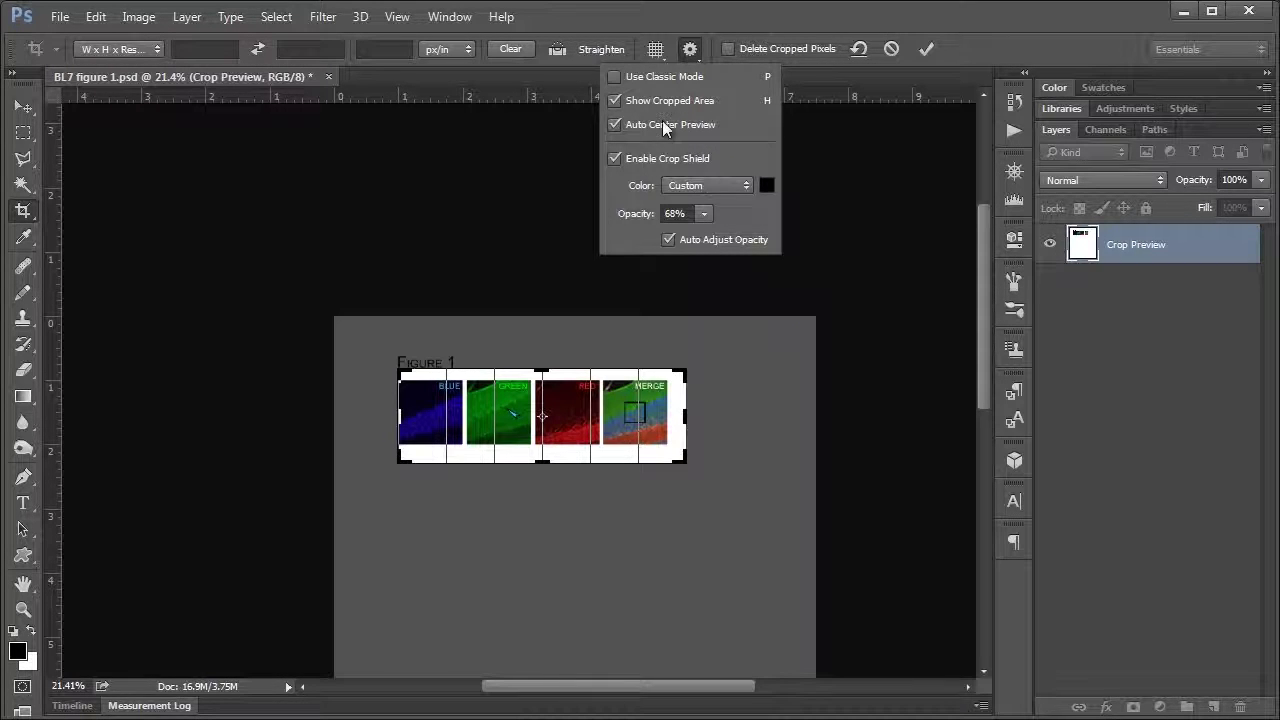
left_click(691, 50)
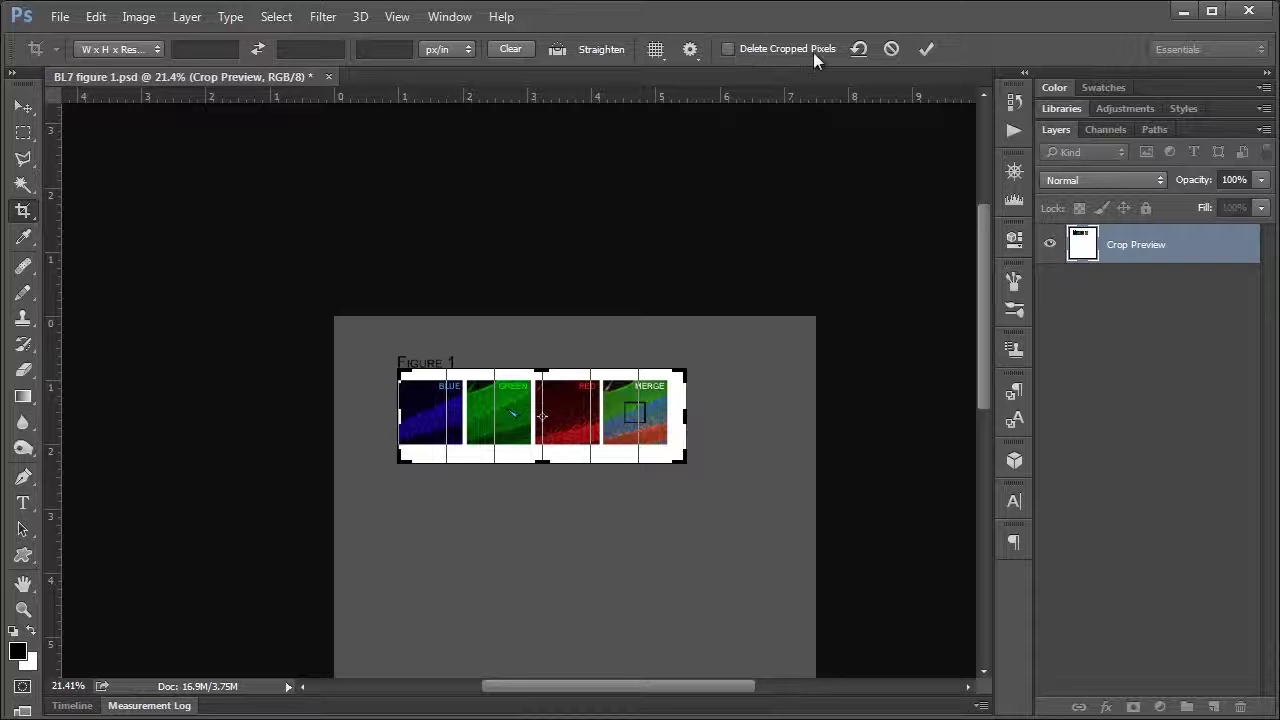
Reset the crop to the full page, then pull its top-left corner in toward the panels
left_click(858, 50)
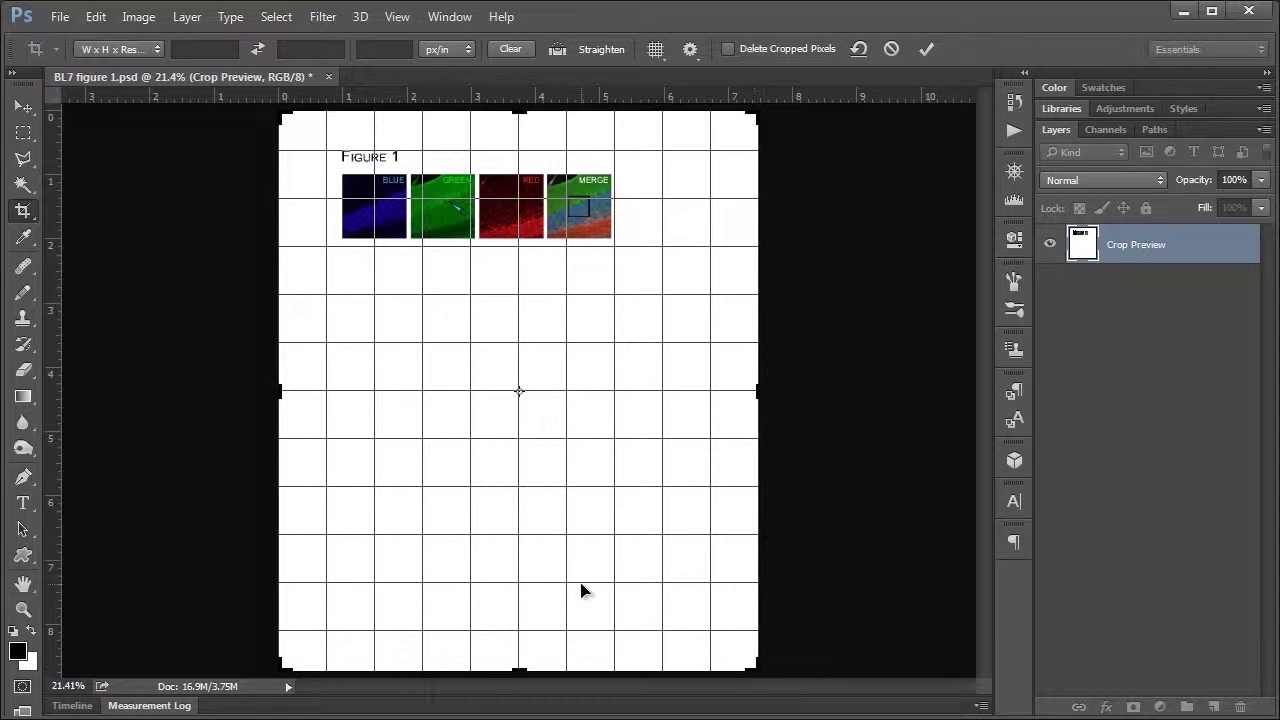
left_click_drag(281, 117, 338, 144)
Crop to the GREEN panel, then widen the crop to include BLUE, RED and MERGE and apply again
left_click_drag(706, 646, 577, 433)
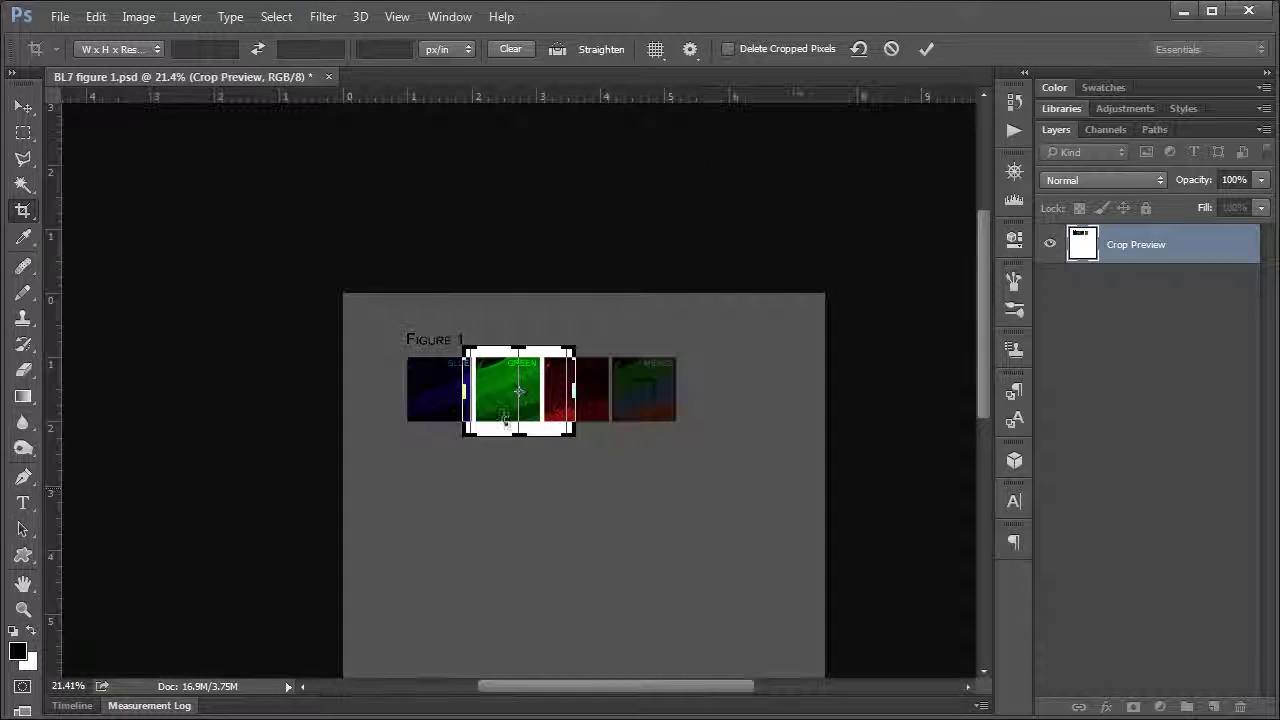
left_click(926, 49)
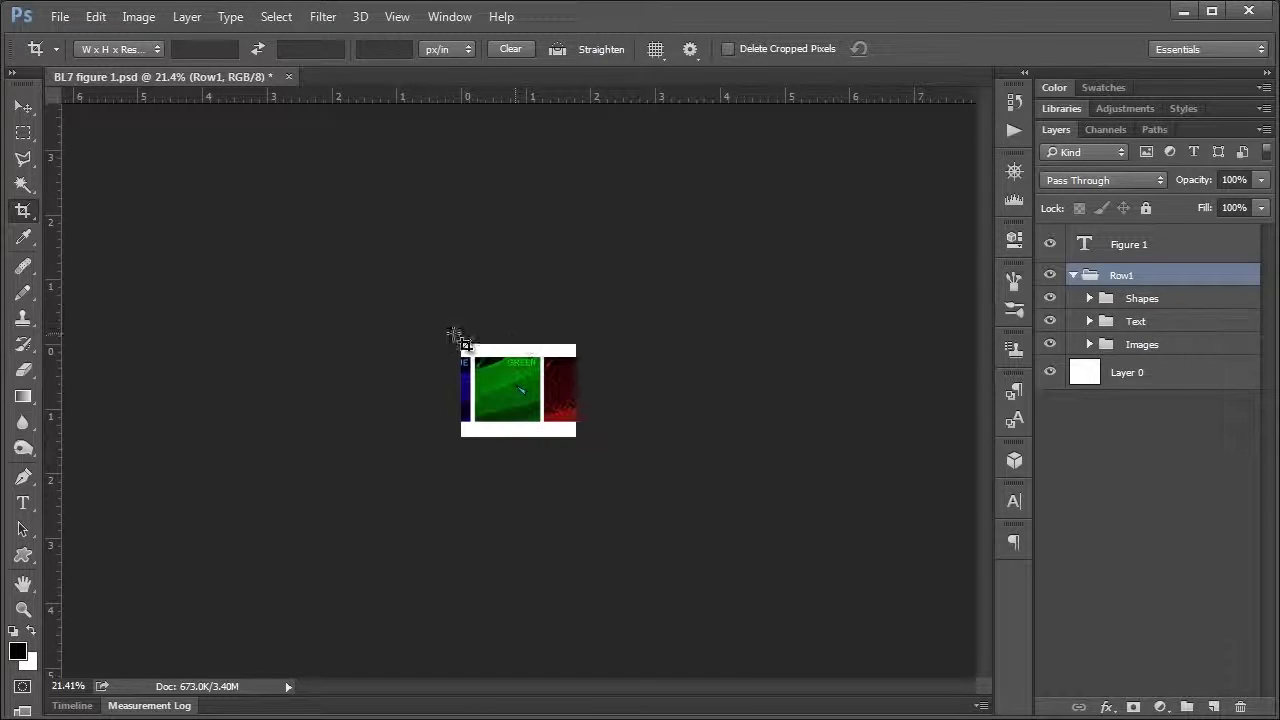
left_click(457, 339)
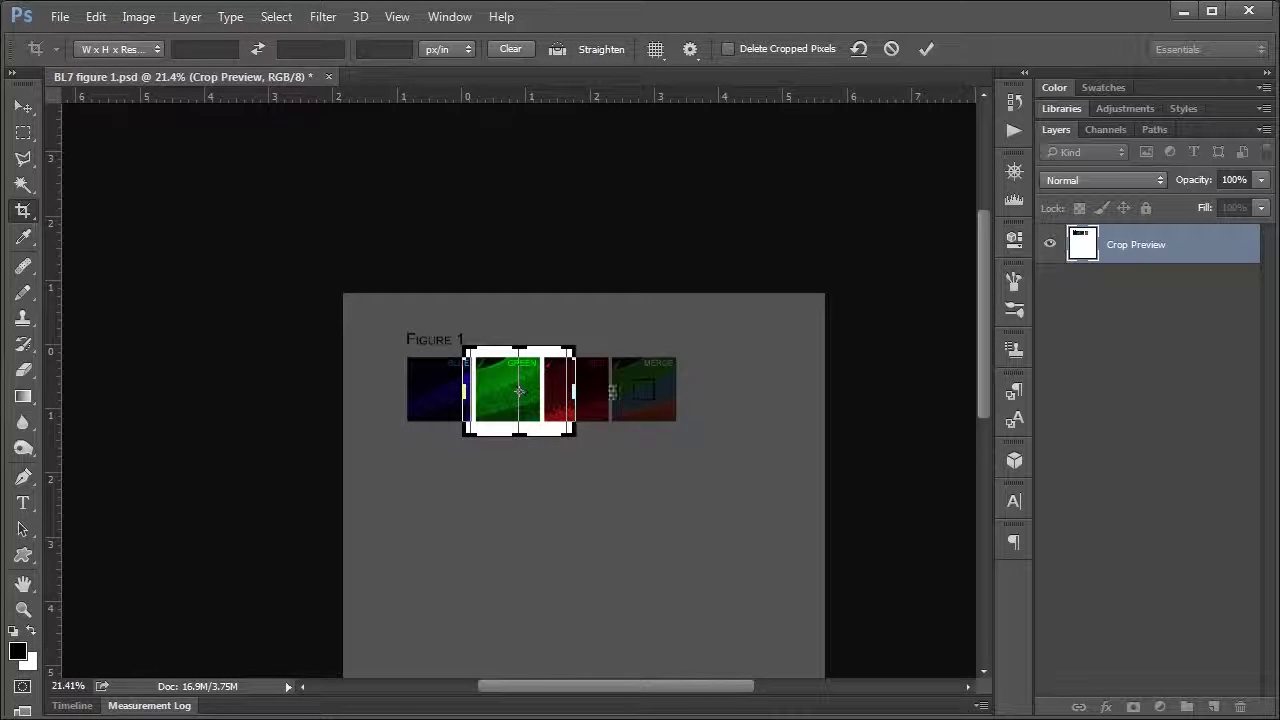
left_click_drag(574, 390, 634, 394)
left_click_drag(403, 389, 366, 389)
left_click(926, 49)
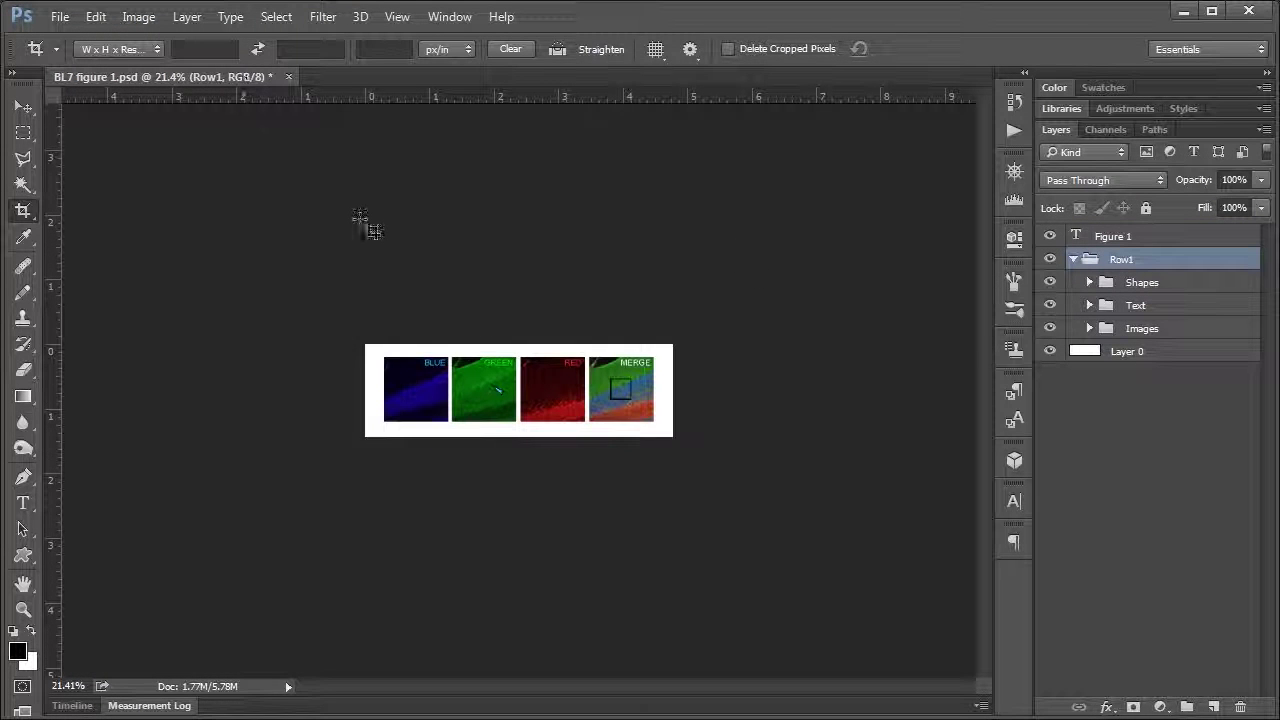
Use Image > Reveal All to restore the full page with the Figure 1 title and panels
left_click(96, 17)
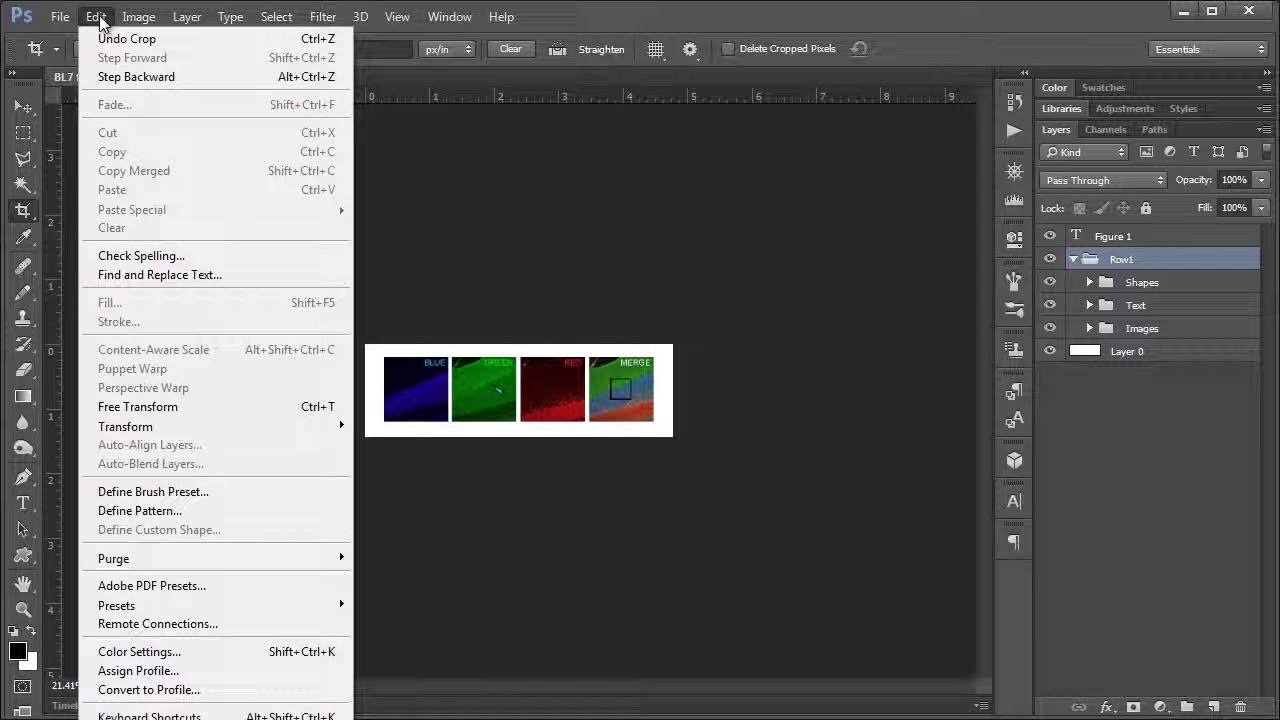
mouse_move(138, 17)
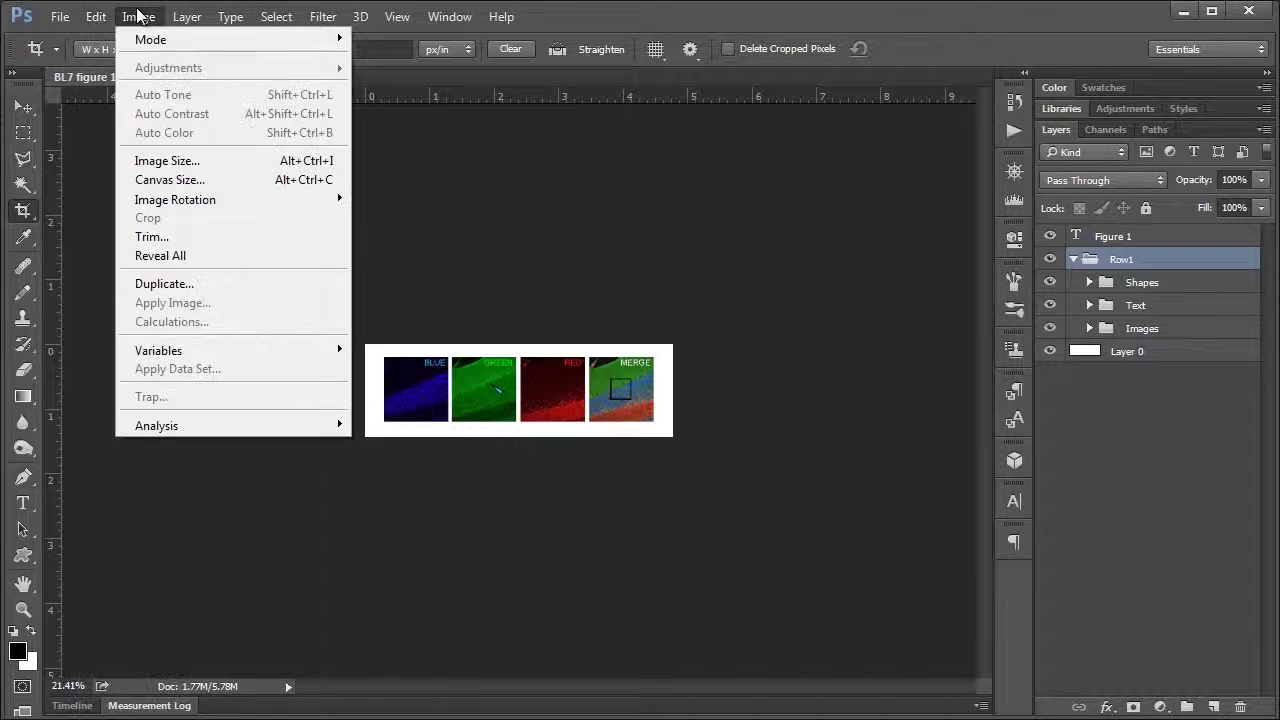
left_click(168, 258)
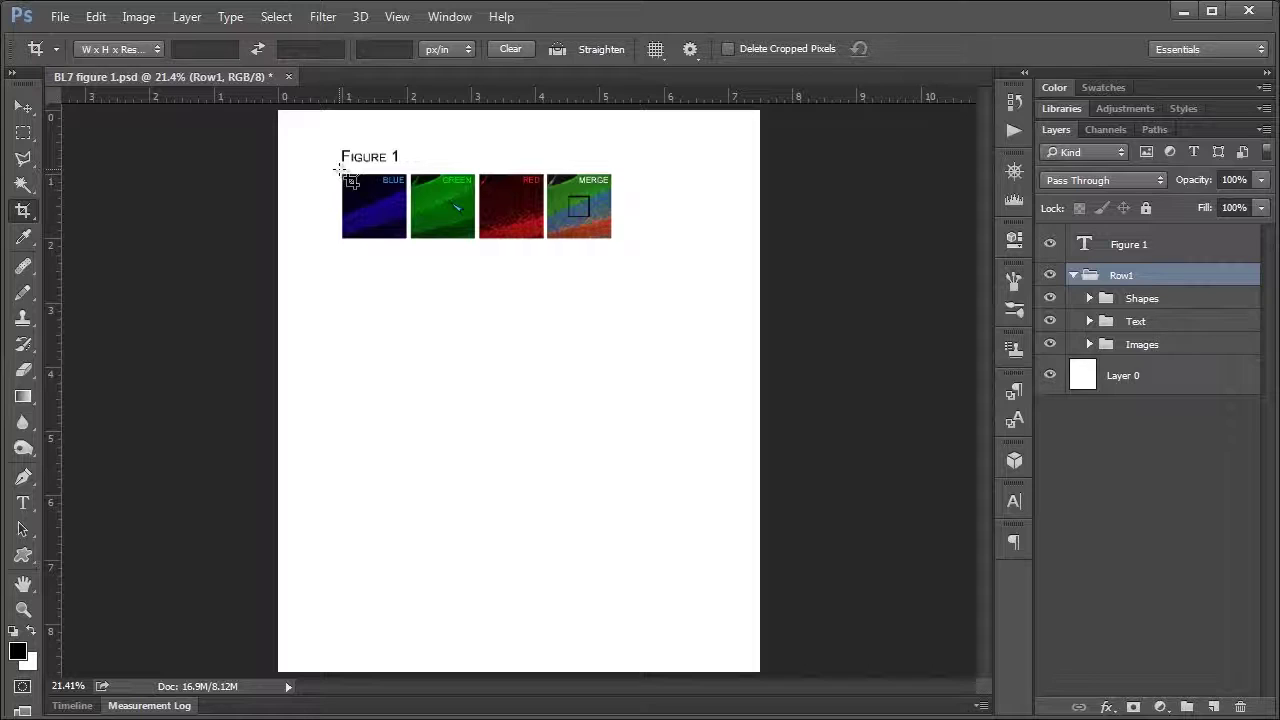
Crop the canvas to a 4.207 × 1.000 in strip around the BLUE, GREEN, RED and MERGE panels
left_click_drag(342, 175, 624, 249)
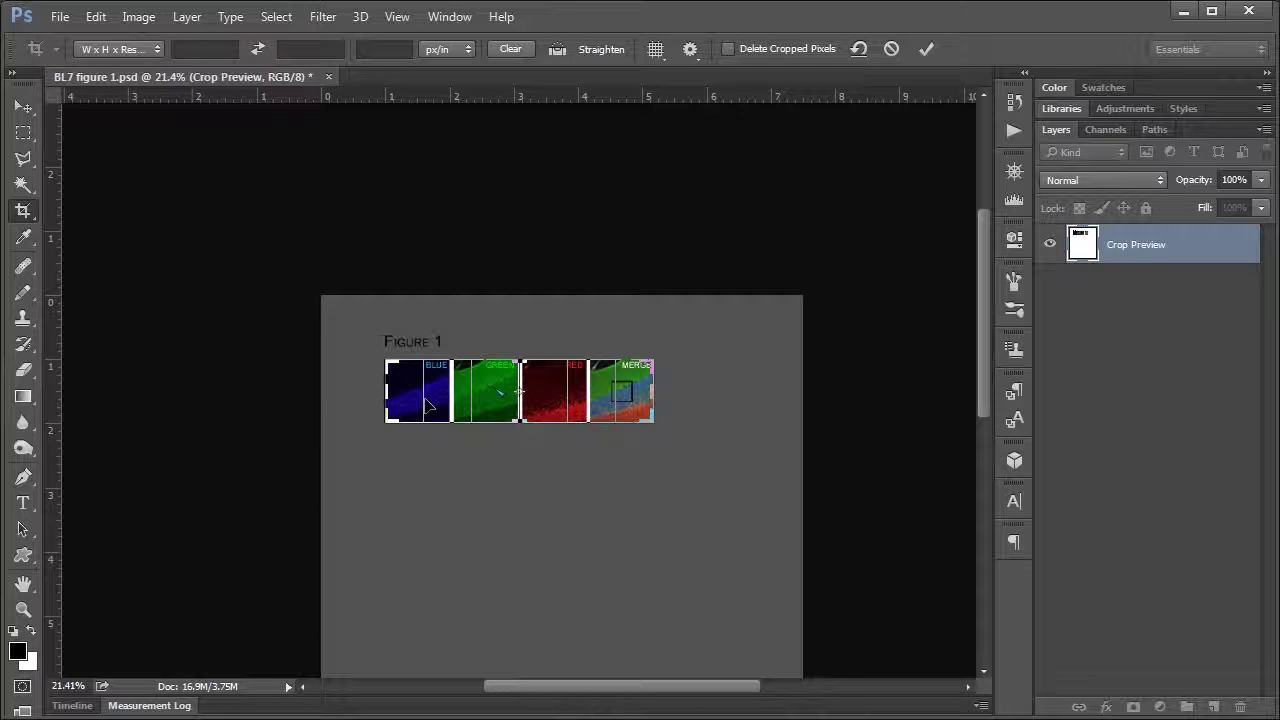
left_click(925, 50)
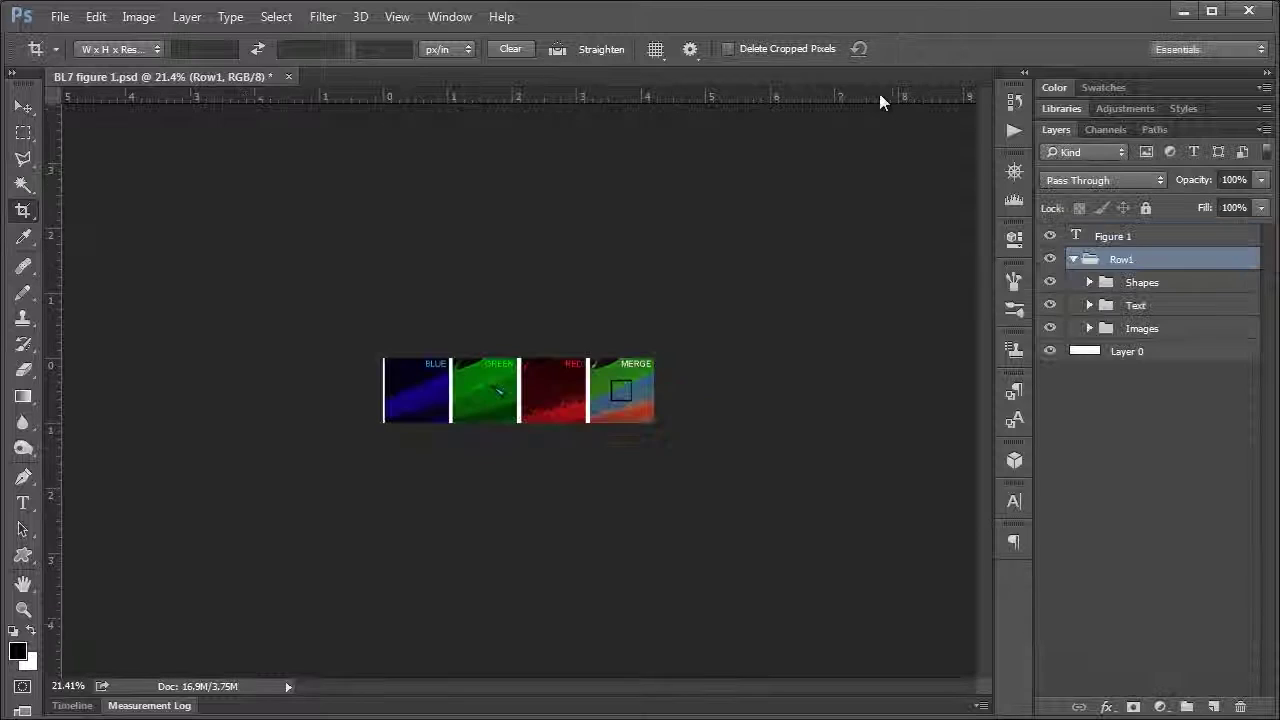
Zoom in and re-crop to about 4.167 × 1.000 in, removing the left white sliver
key("ctrl+plus")
key("ctrl+plus")
key("ctrl+plus")
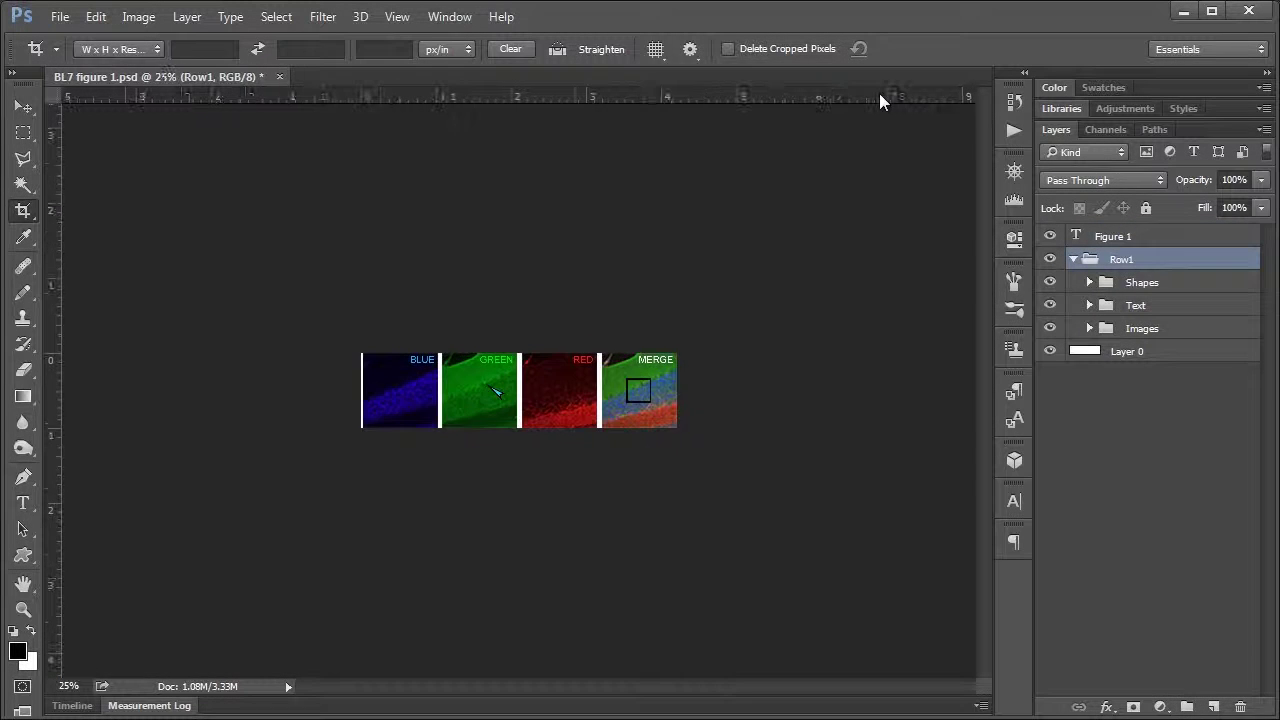
key("ctrl+plus")
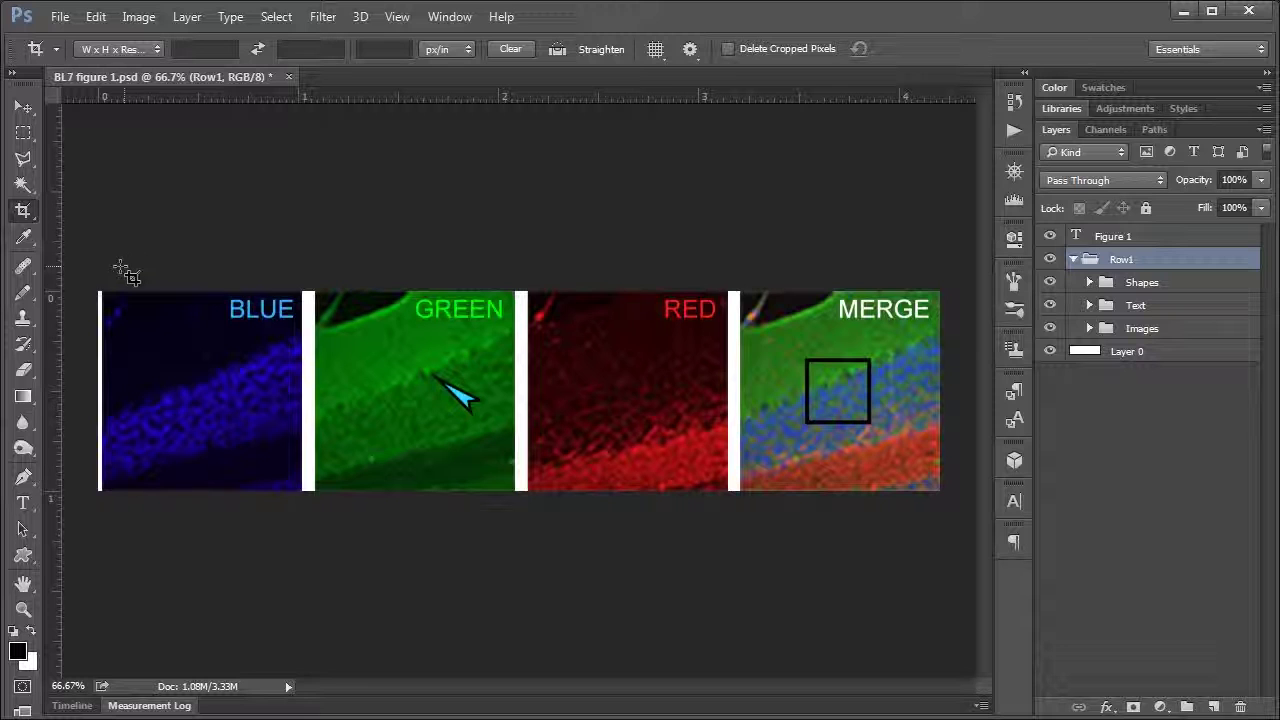
left_click_drag(110, 268, 950, 537)
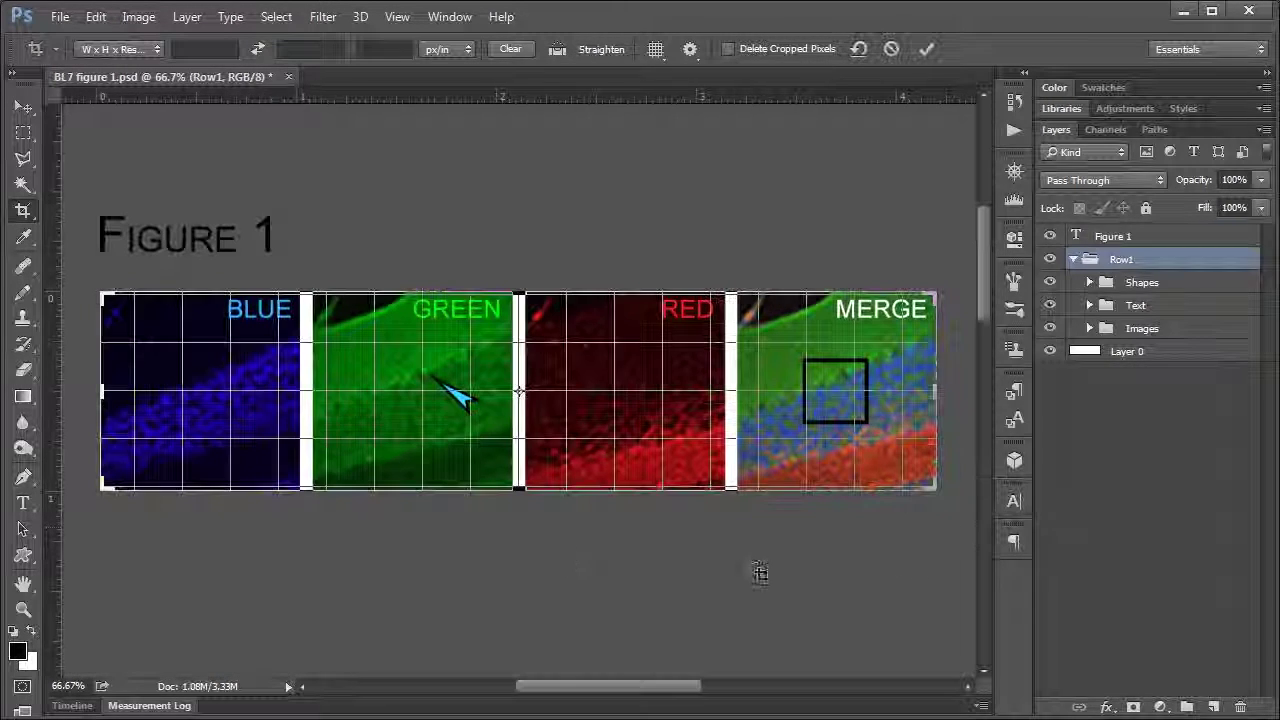
left_click(922, 48)
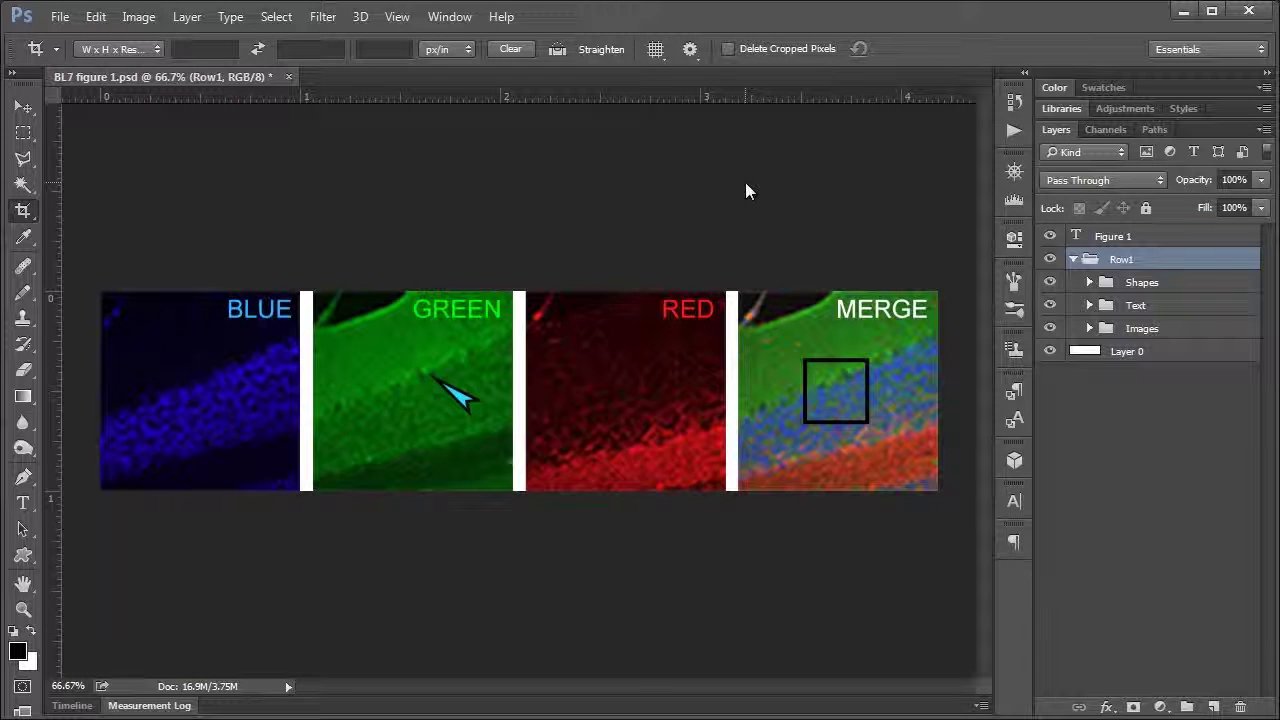